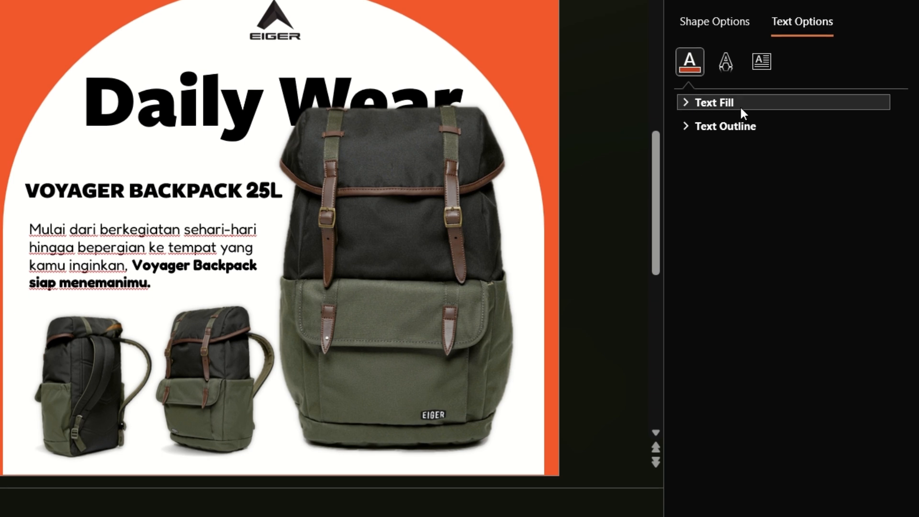
Give the text a gradient fill and reduce it to three stops, with the middle stop at about 42%
{"action": "left_click", "coordinate": [740, 105]}
{"action": "left_click", "coordinate": [727, 177]}
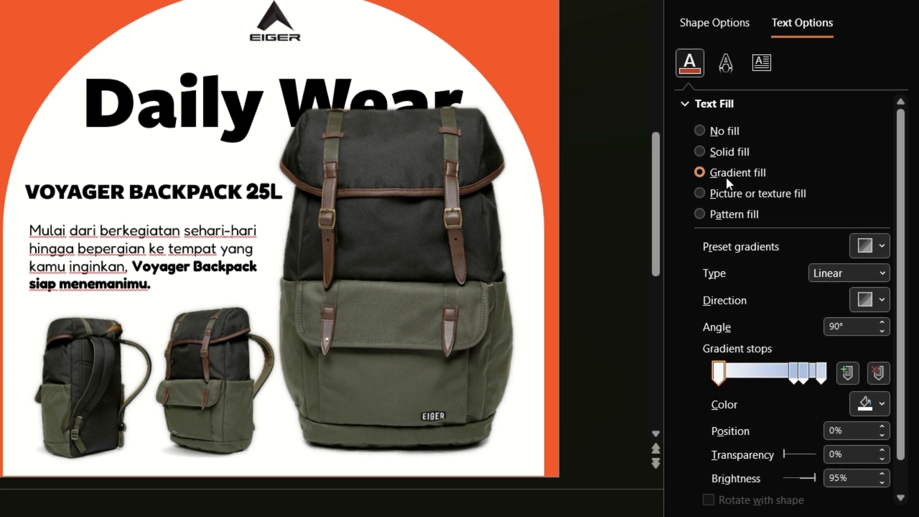
{"action": "left_click_drag", "start_coordinate": [793, 373], "coordinate": [760, 384]}
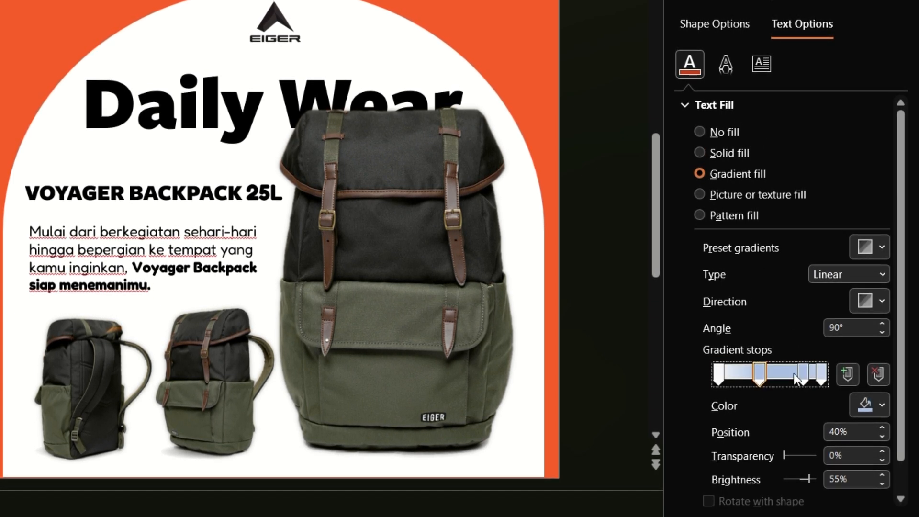
{"action": "left_click", "coordinate": [802, 375]}
{"action": "key", "text": "Delete"}
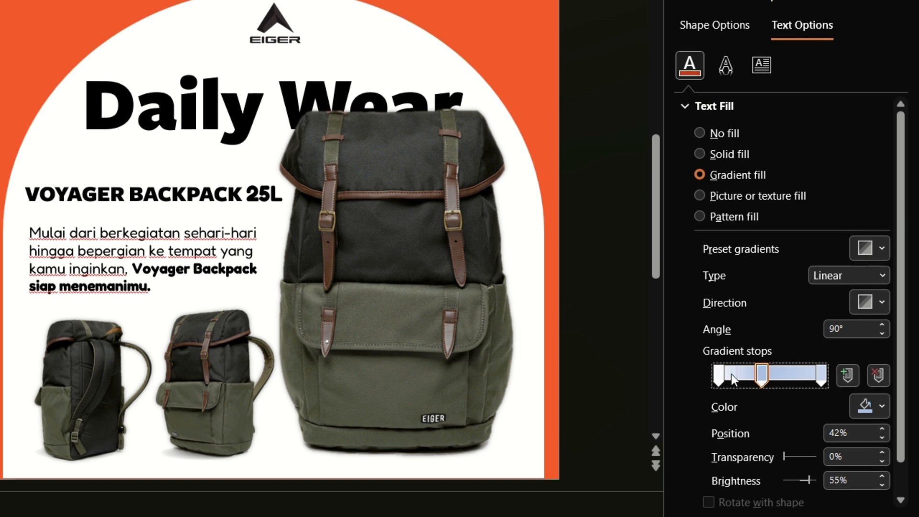
Colour the first gradient stop yellow and the last one with the orange sampled from the poster background
{"action": "left_click", "coordinate": [717, 381]}
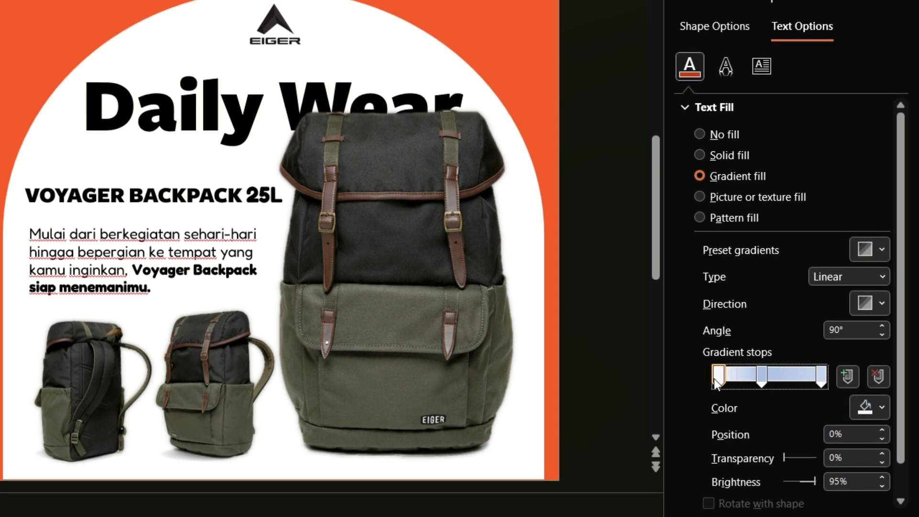
{"action": "left_click", "coordinate": [866, 411]}
{"action": "left_click", "coordinate": [823, 292]}
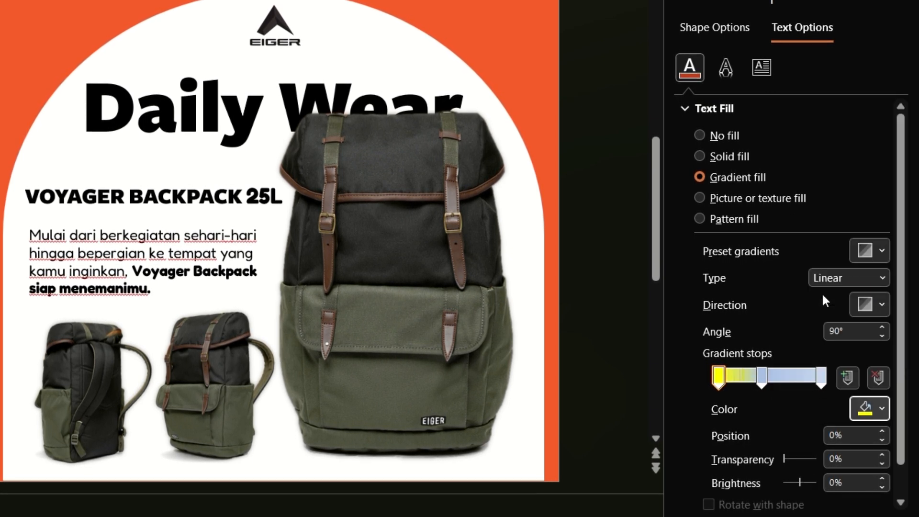
{"action": "left_click", "coordinate": [821, 378]}
{"action": "left_click", "coordinate": [870, 409]}
{"action": "left_click", "coordinate": [795, 390]}
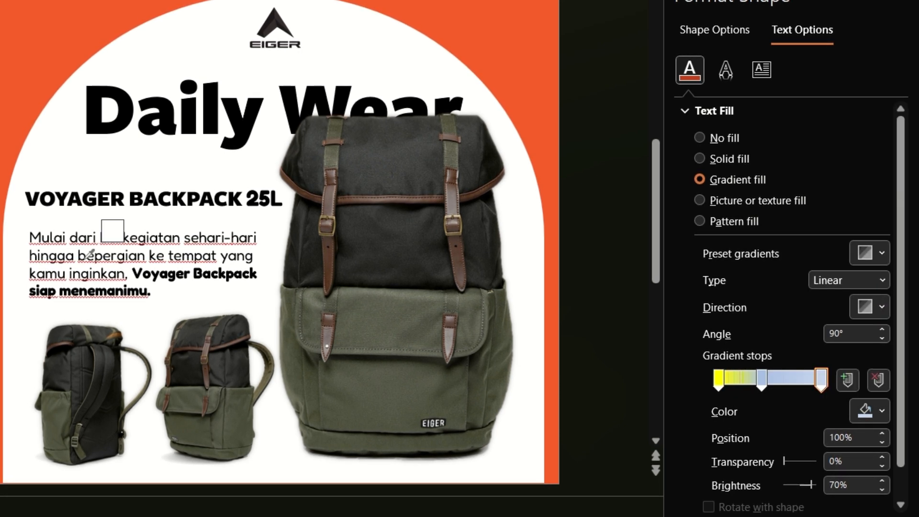
{"action": "left_click", "coordinate": [36, 79]}
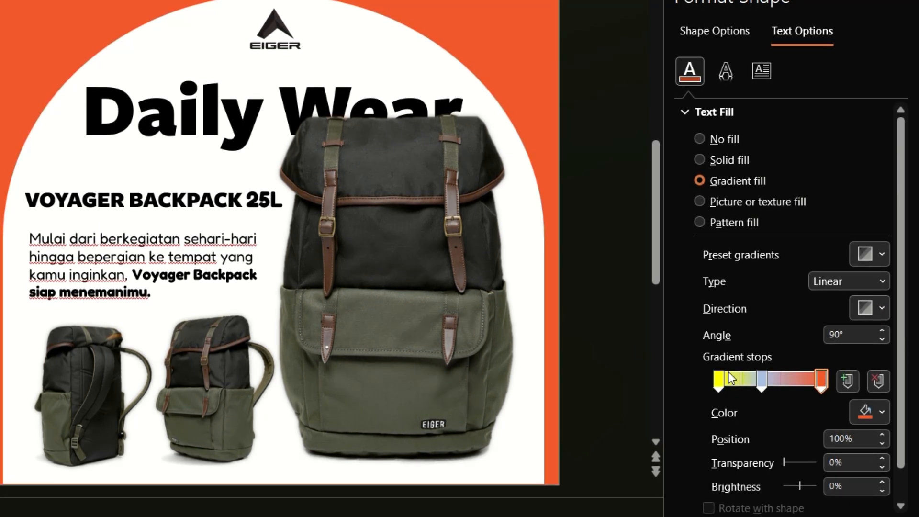
Recolour the middle gradient stop with the same sampled orange, move it to 55% and set its transparency to 20%
{"action": "left_click", "coordinate": [763, 379]}
{"action": "left_click", "coordinate": [870, 412]}
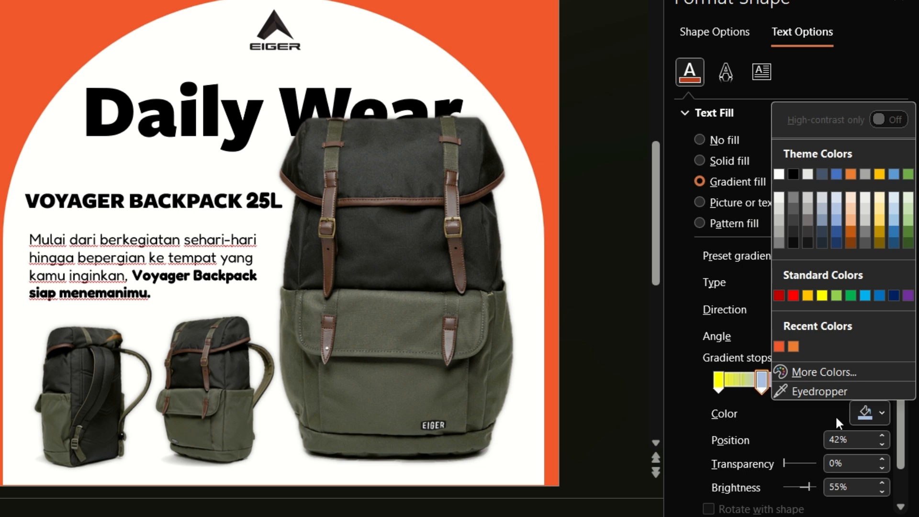
{"action": "left_click", "coordinate": [781, 348]}
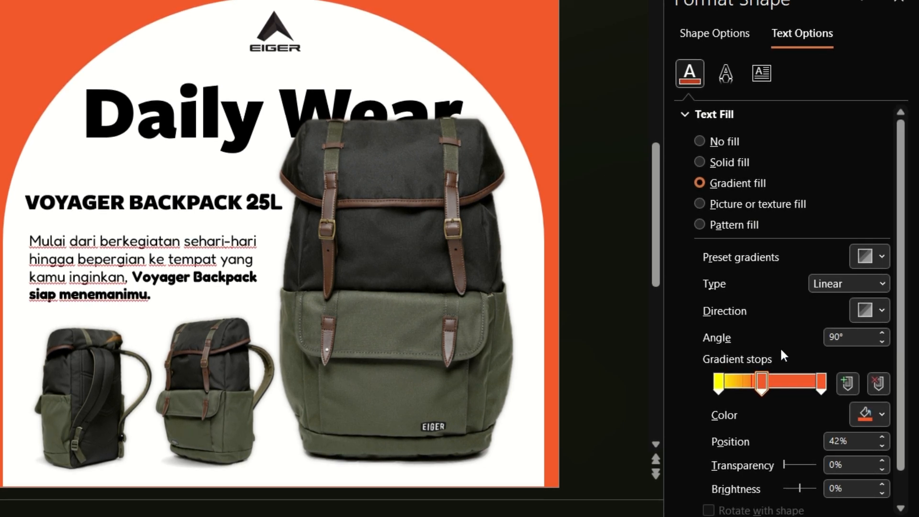
{"action": "left_click_drag", "start_coordinate": [763, 382], "coordinate": [774, 383]}
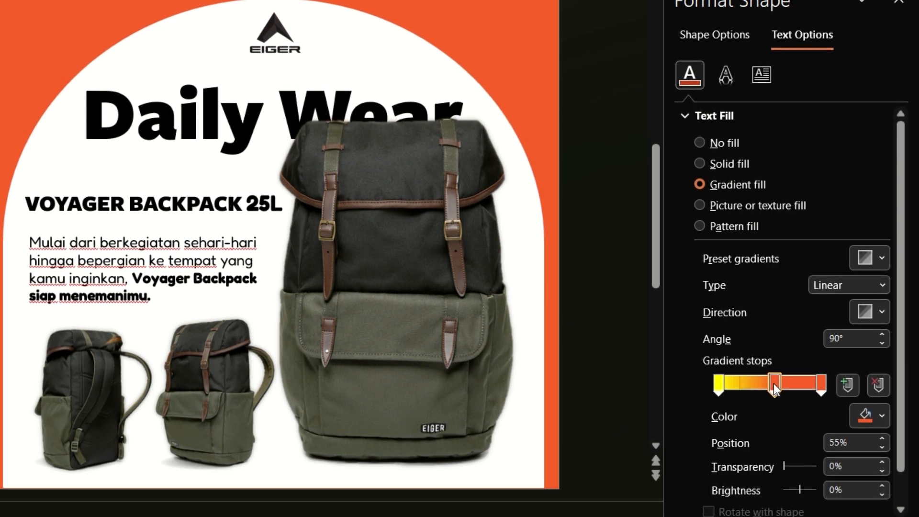
{"action": "double_click", "coordinate": [845, 465]}
{"action": "type", "text": "2"}
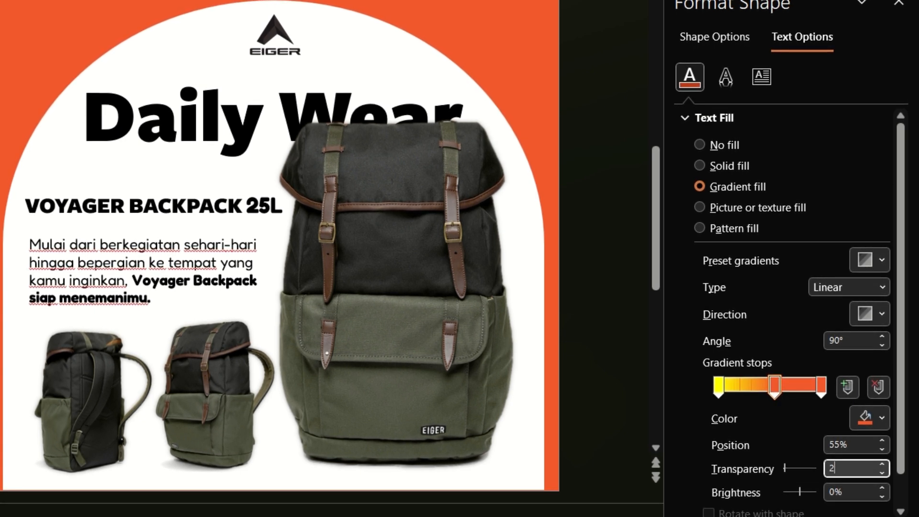
{"action": "type", "text": "0"}
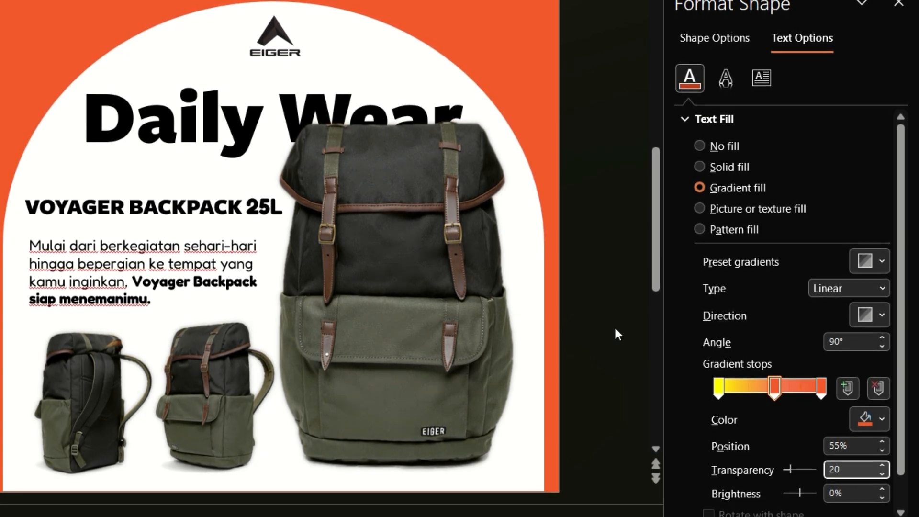
Set both the depth colour and the contour colour of the text's 3-D format to the recent dark blue
{"action": "left_click", "coordinate": [726, 79]}
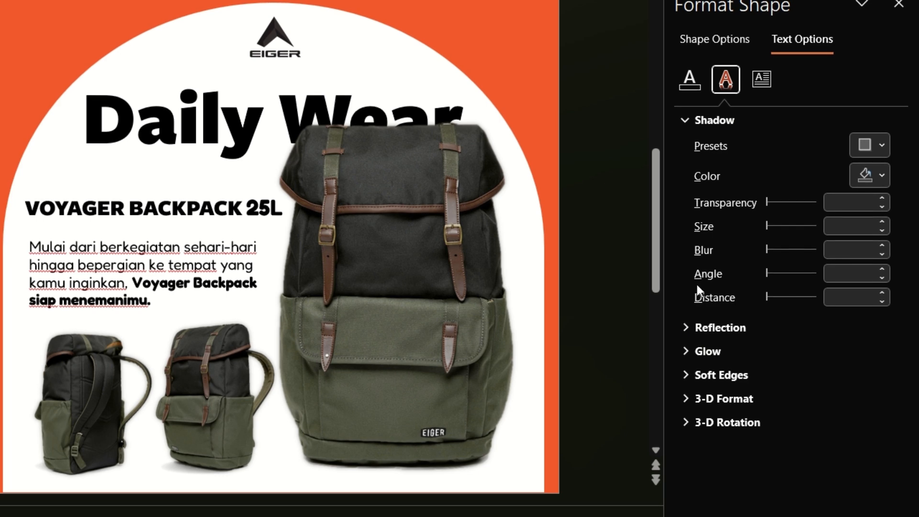
{"action": "left_click", "coordinate": [685, 401]}
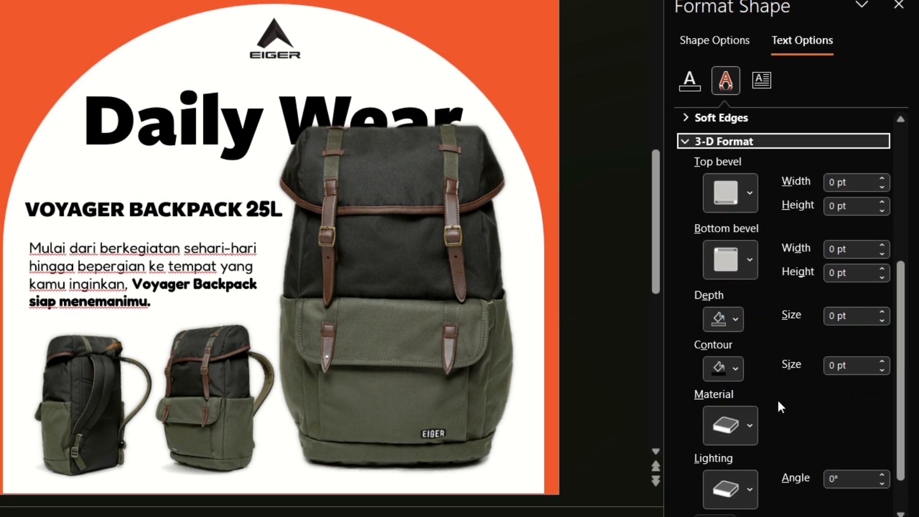
{"action": "scroll", "coordinate": [781, 338], "scroll_direction": "down", "scroll_amount": 1}
{"action": "left_click", "coordinate": [733, 277]}
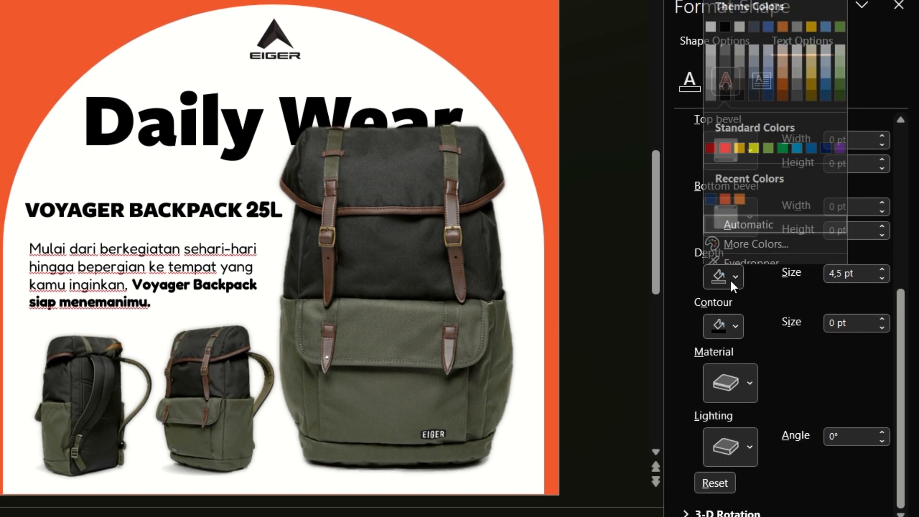
{"action": "left_click", "coordinate": [711, 192]}
{"action": "left_click", "coordinate": [726, 324]}
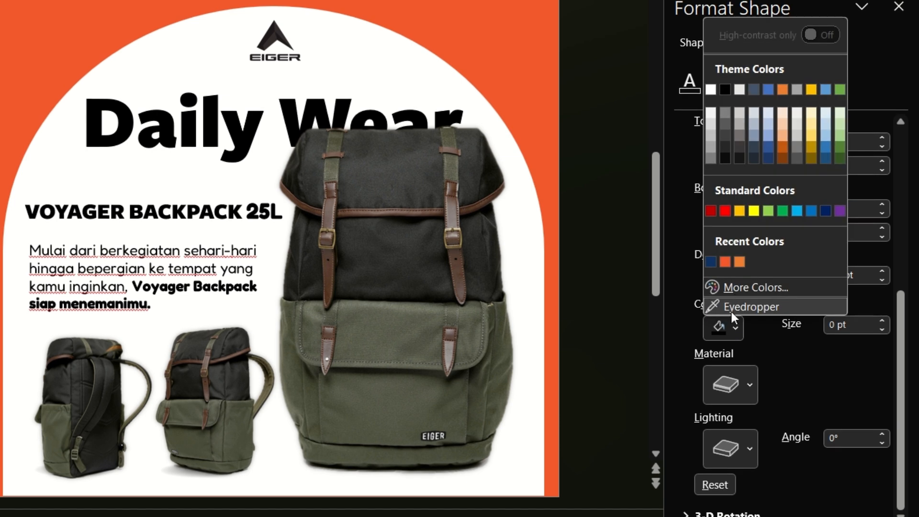
{"action": "left_click", "coordinate": [712, 262]}
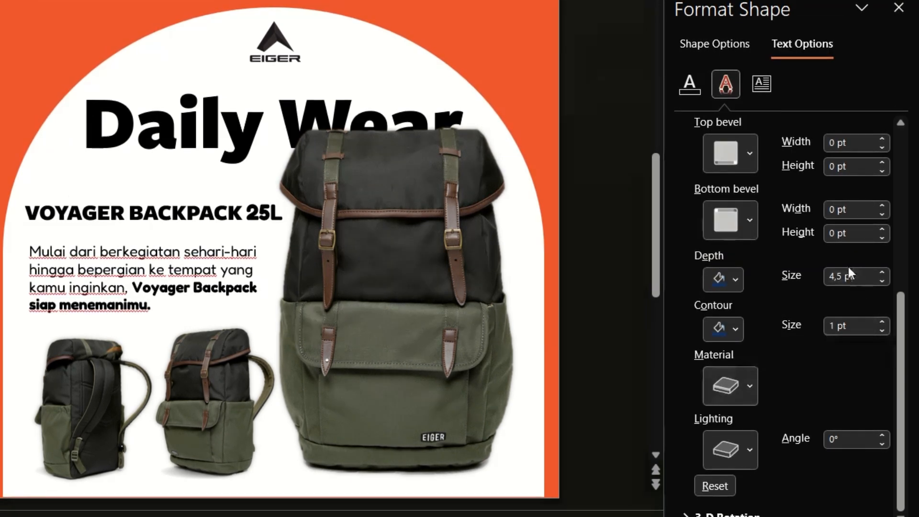
Set the text's 3-D depth size to 75 pt and its contour size to 3 pt
{"action": "left_click_drag", "start_coordinate": [850, 276], "coordinate": [830, 278]}
{"action": "type", "text": "75"}
{"action": "key", "text": "Return"}
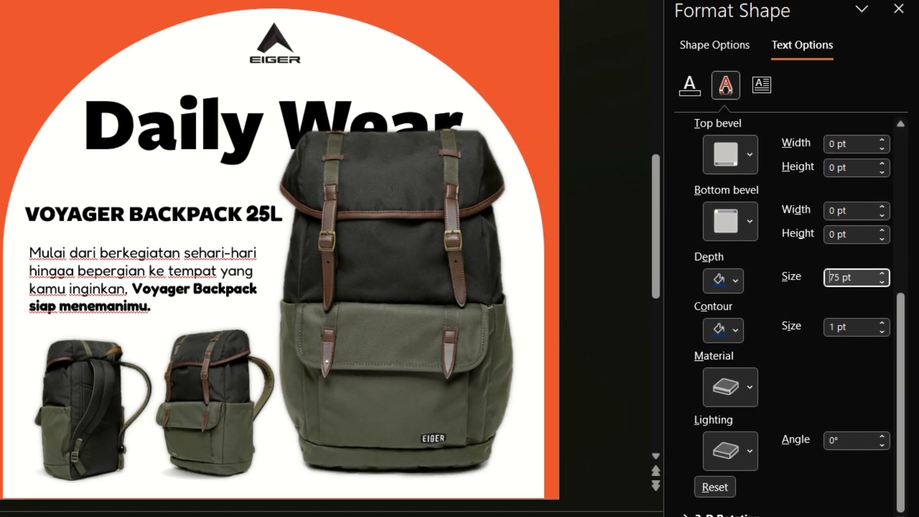
{"action": "left_click", "coordinate": [855, 330]}
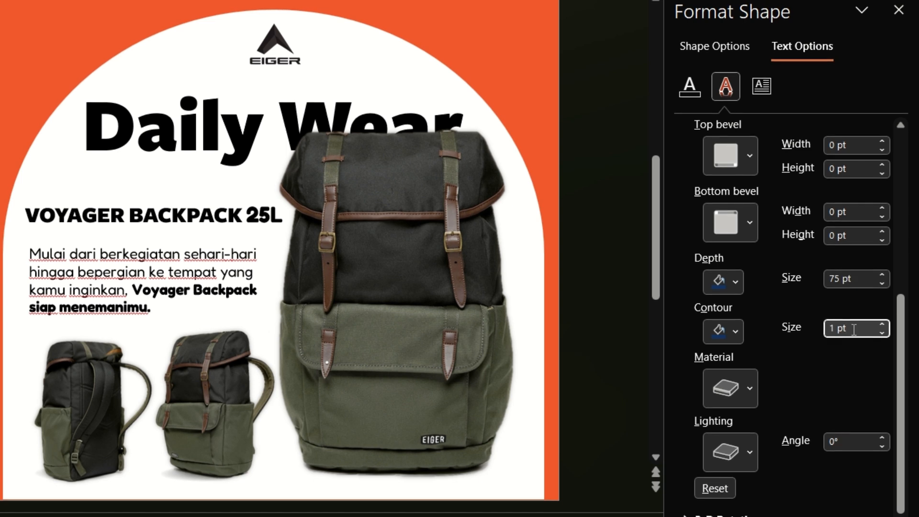
{"action": "left_click_drag", "start_coordinate": [854, 330], "coordinate": [829, 329]}
{"action": "type", "text": "3"}
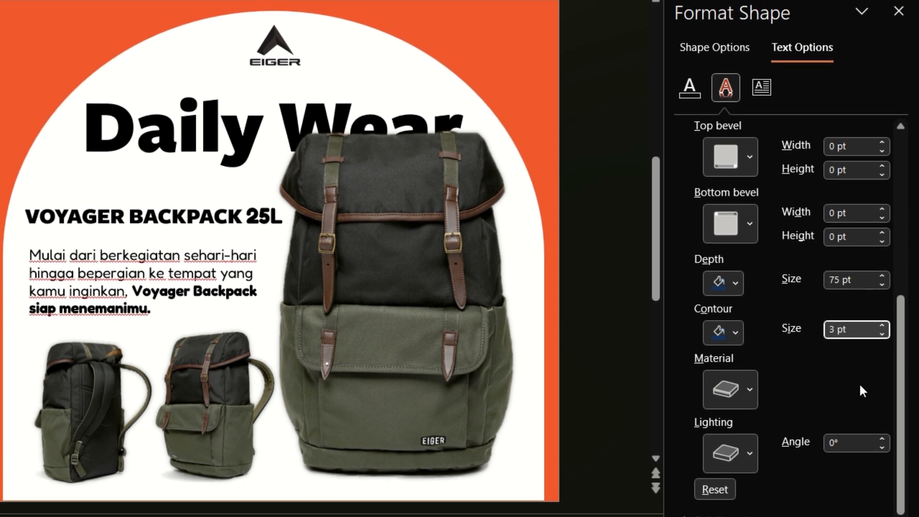
{"action": "key", "text": "Return"}
Choose a material and a lighting preset for the text's 3-D format
{"action": "left_click", "coordinate": [735, 390]}
{"action": "left_click", "coordinate": [727, 164]}
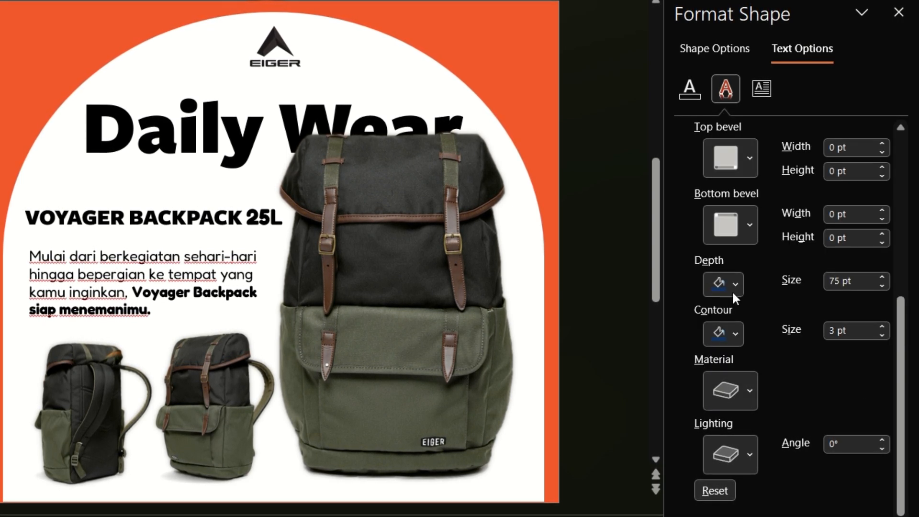
{"action": "left_click", "coordinate": [724, 453]}
{"action": "left_click", "coordinate": [731, 87]}
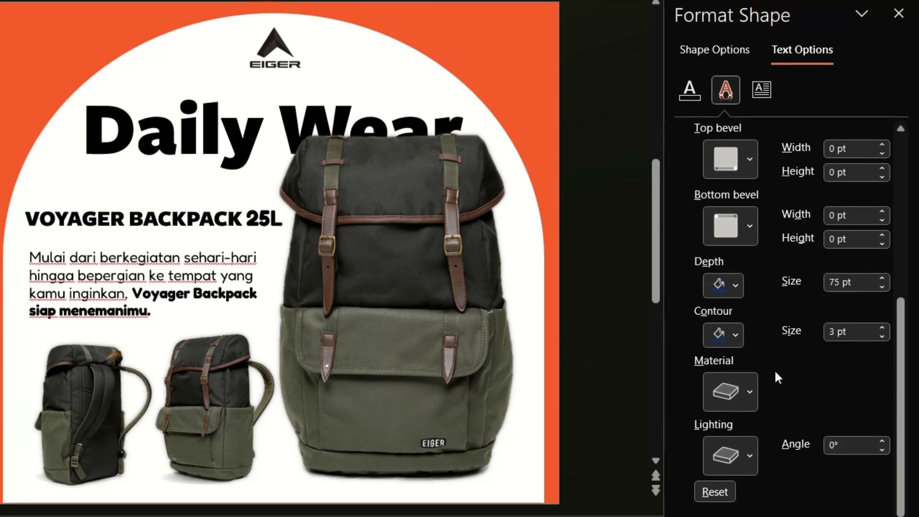
Set the text's 3-D X rotation to 12° and its Y rotation to 359°
{"action": "scroll", "coordinate": [771, 372], "scroll_direction": "down", "scroll_amount": 4}
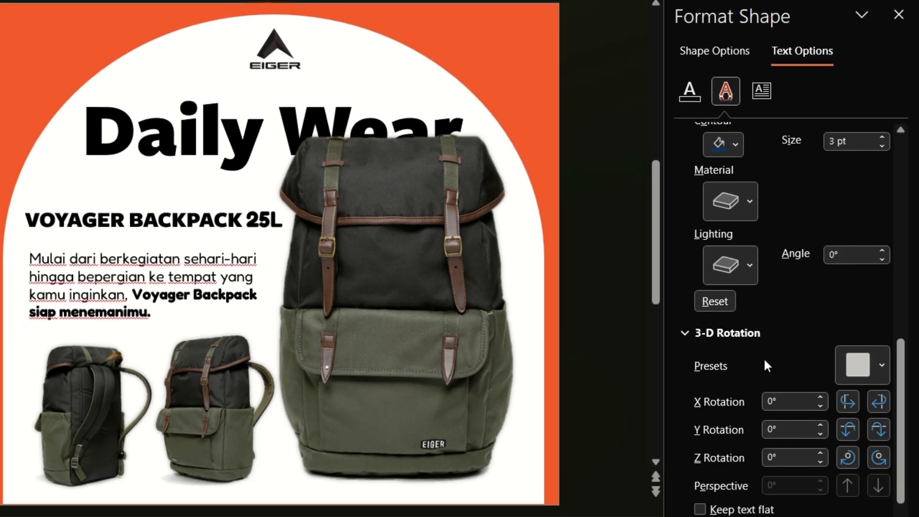
{"action": "scroll", "coordinate": [768, 365], "scroll_direction": "down", "scroll_amount": 1}
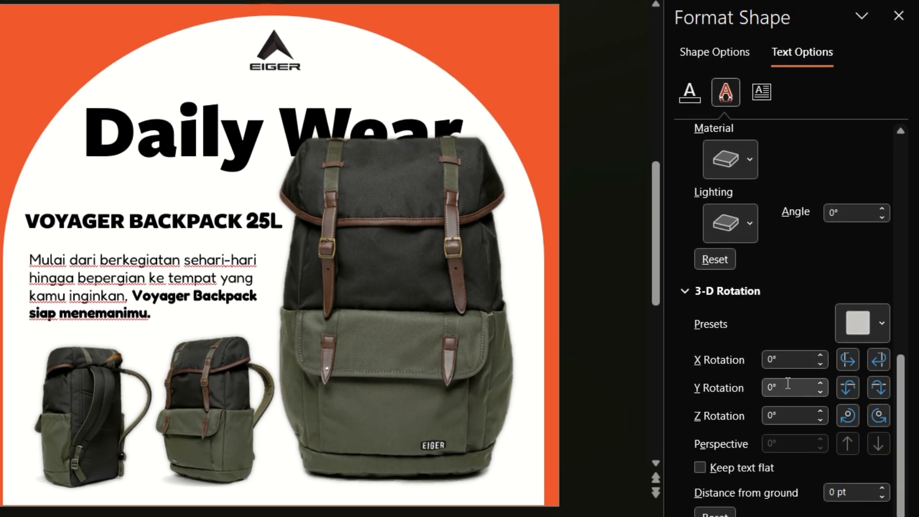
{"action": "double_click", "coordinate": [787, 362]}
{"action": "type", "text": "12"}
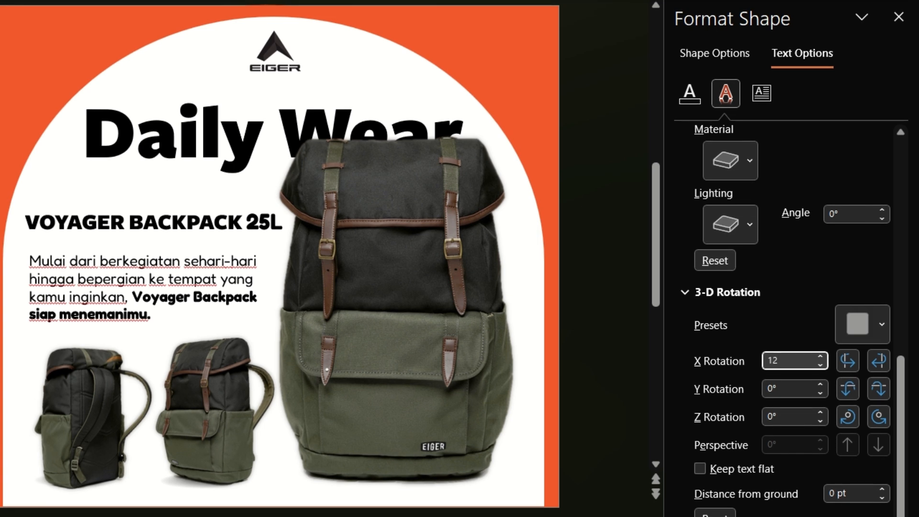
{"action": "left_click", "coordinate": [782, 389]}
{"action": "key", "text": "BackSpace"}
{"action": "key", "text": "BackSpace"}
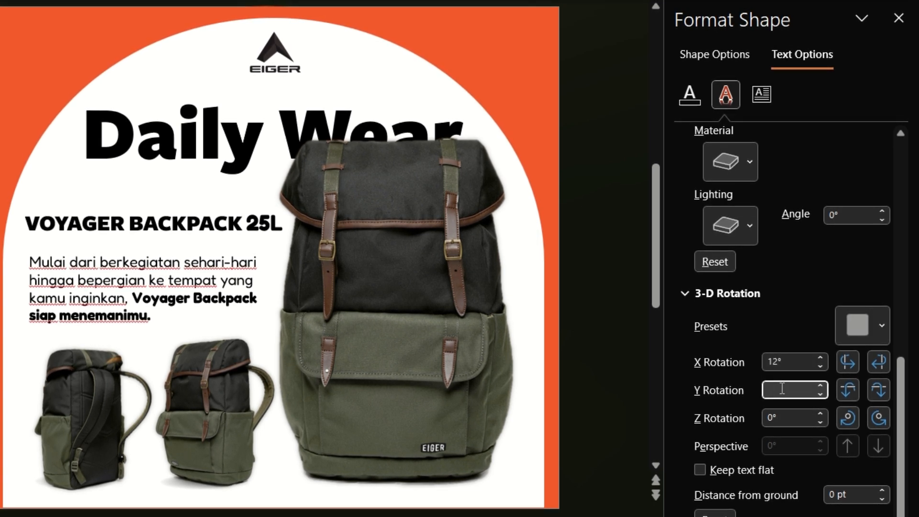
{"action": "type", "text": "359"}
{"action": "key", "text": "Return"}
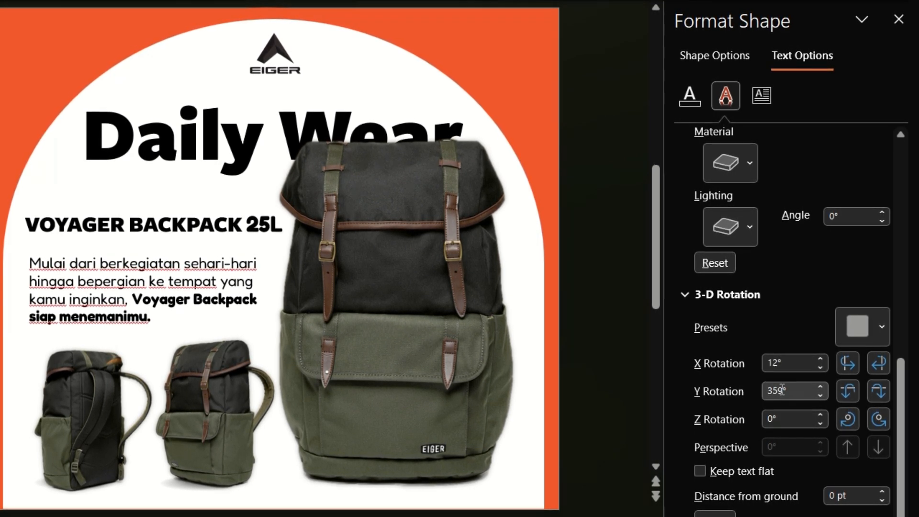
Apply the Oblique: Top Right 3-D rotation preset to the text
{"action": "left_click", "coordinate": [873, 324]}
{"action": "scroll", "coordinate": [795, 254], "scroll_direction": "down", "scroll_amount": 2}
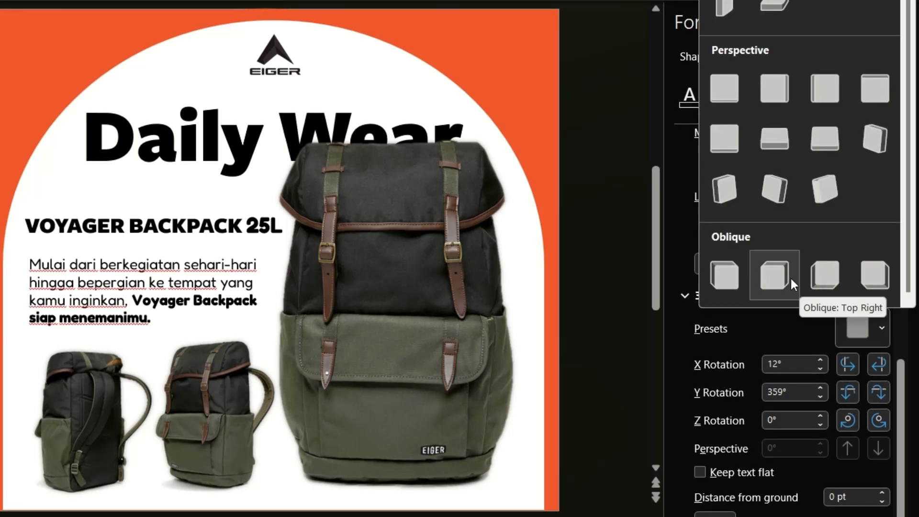
{"action": "left_click", "coordinate": [792, 276]}
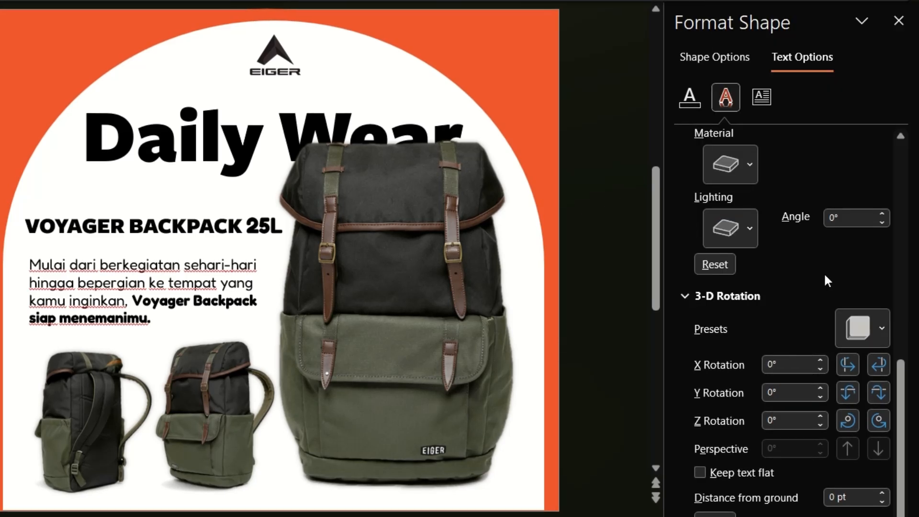
Set the text's 3-D rotation to X 12°, Y 359° and Z 356°
{"action": "double_click", "coordinate": [788, 369]}
{"action": "type", "text": "12"}
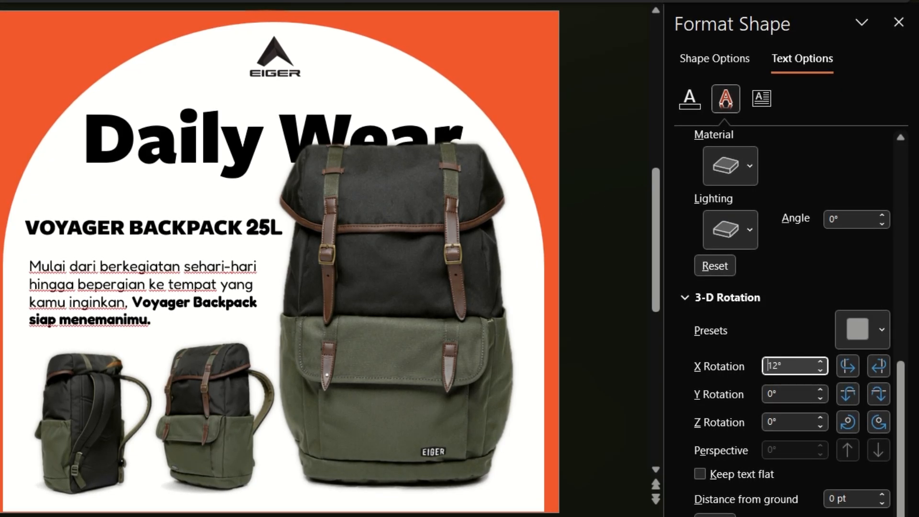
{"action": "double_click", "coordinate": [789, 394]}
{"action": "type", "text": "359"}
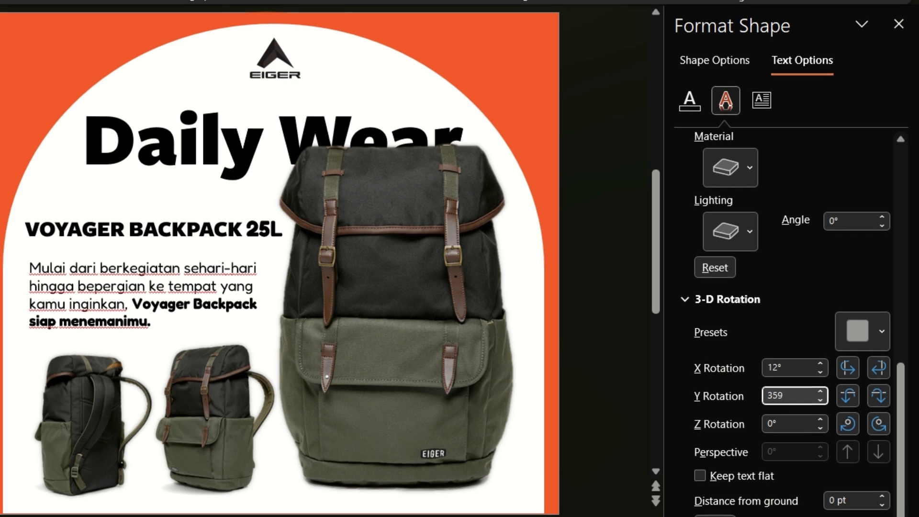
{"action": "key", "text": "Tab"}
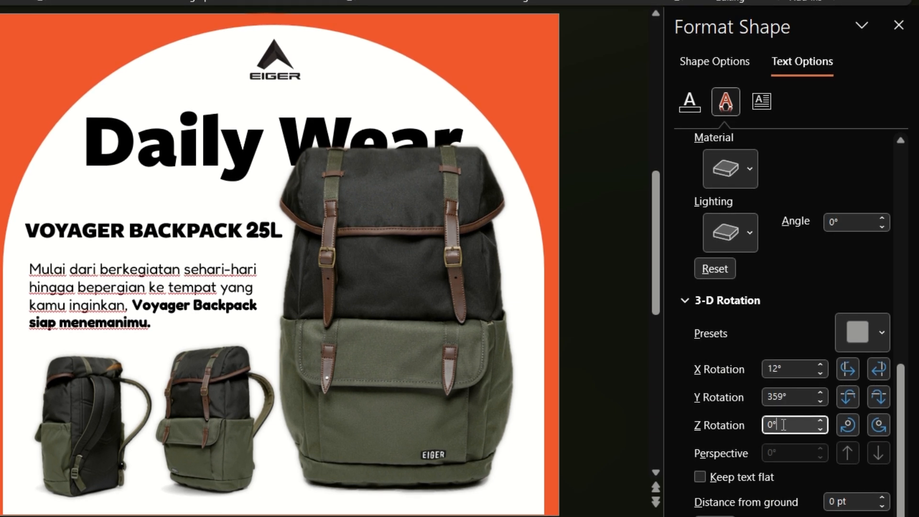
{"action": "type", "text": "1"}
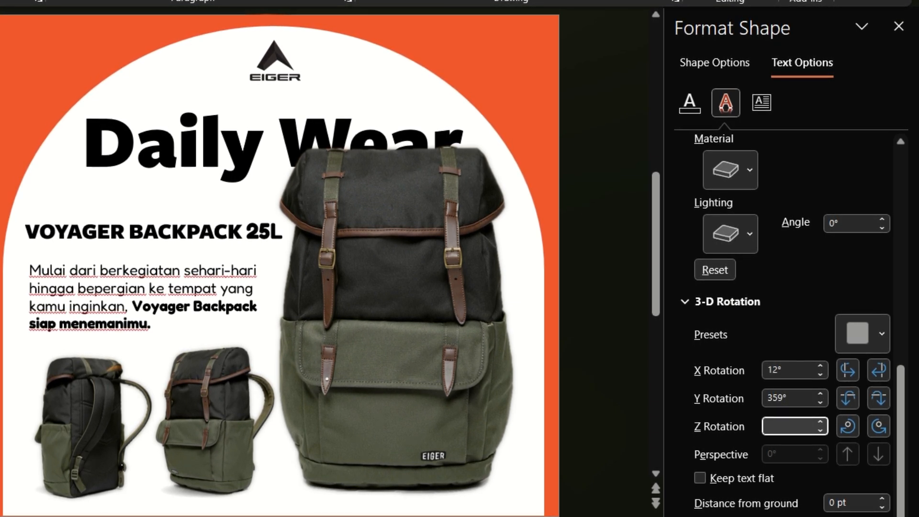
{"action": "left_click", "coordinate": [848, 426]}
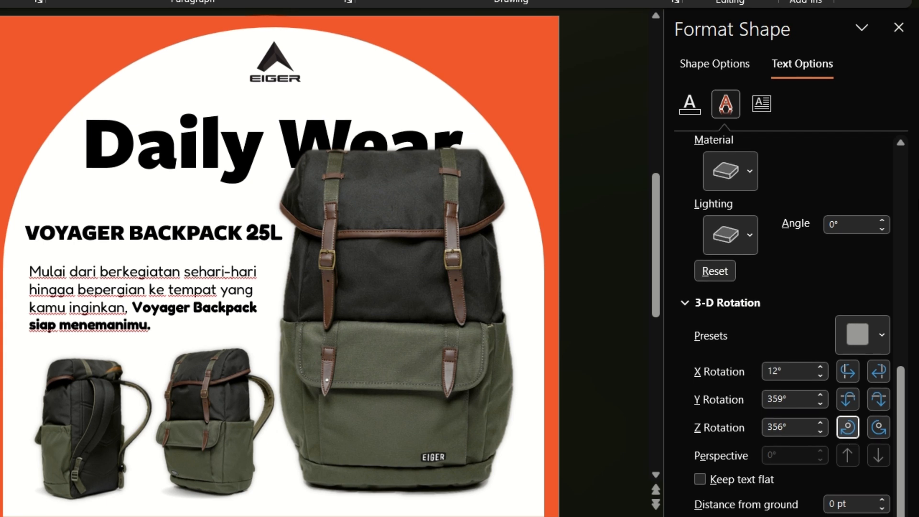
Apply the first preset in the Special group as the lighting of the text's 3-D format
{"action": "left_click", "coordinate": [751, 245]}
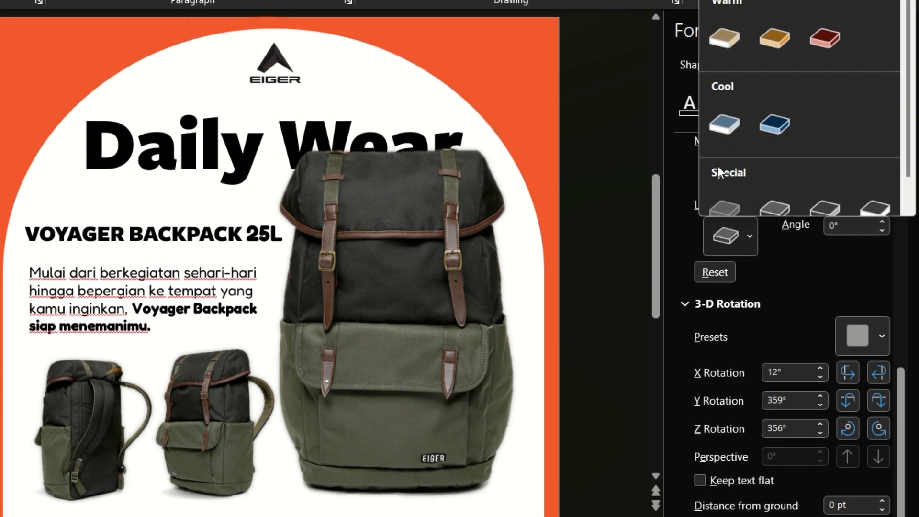
{"action": "left_click", "coordinate": [731, 188]}
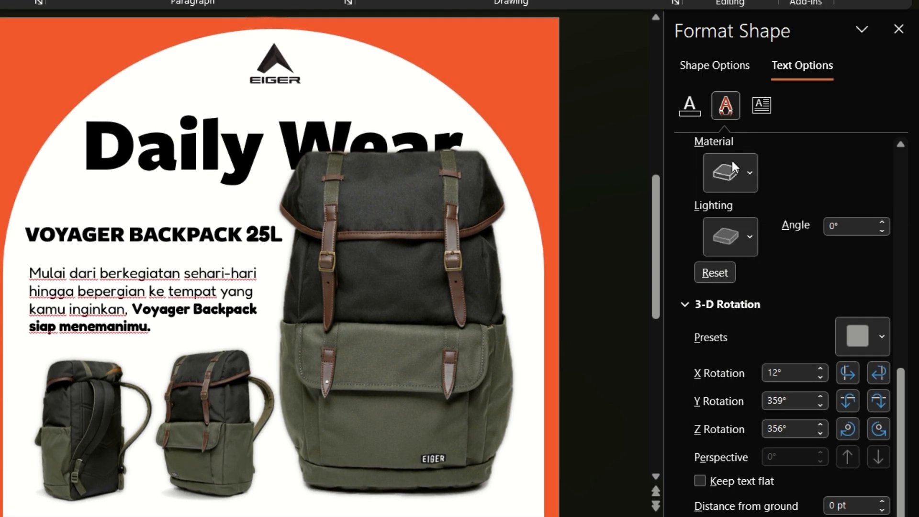
{"action": "left_click", "coordinate": [733, 238]}
{"action": "left_click", "coordinate": [728, 184]}
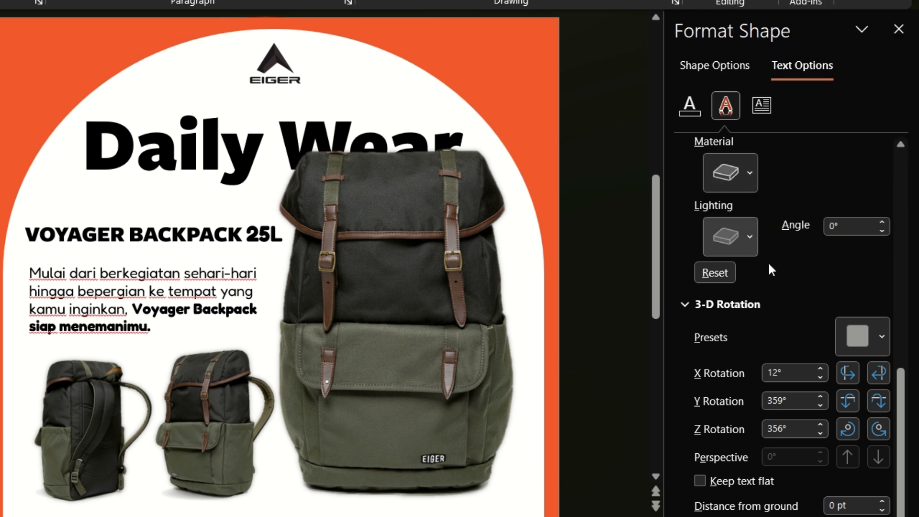
{"action": "scroll", "coordinate": [768, 263], "scroll_direction": "up", "scroll_amount": 2}
{"action": "left_click", "coordinate": [730, 233]}
{"action": "left_click", "coordinate": [737, 291]}
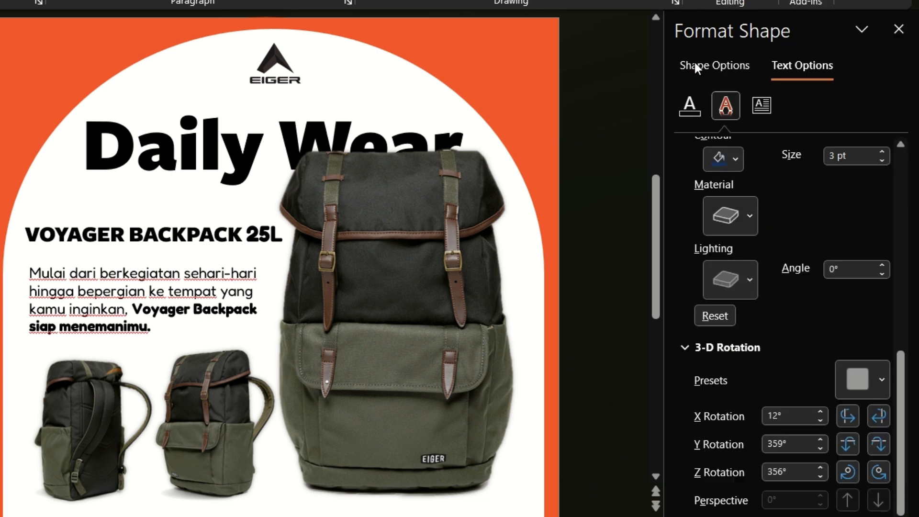
Set the text fill's middle orange gradient stop to 89% position and 0% transparency, and close the formatting pane
{"action": "left_click", "coordinate": [690, 104]}
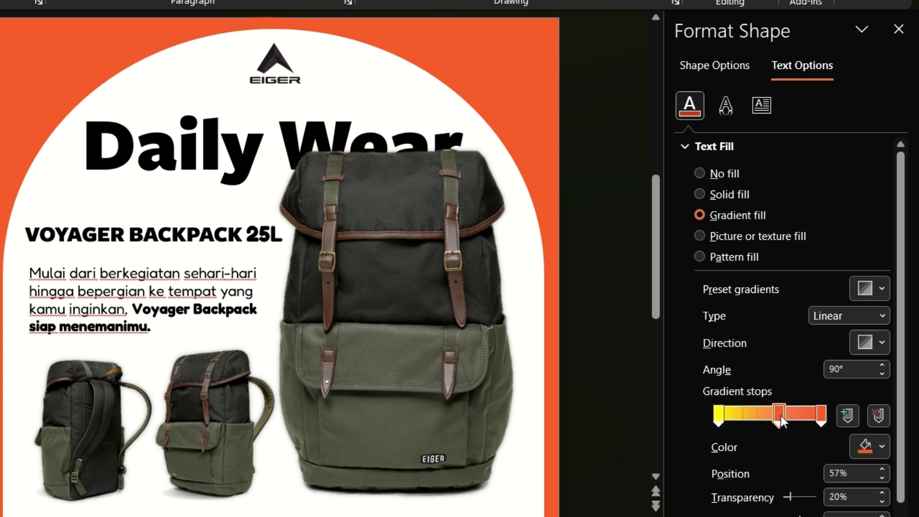
{"action": "mouse_move", "coordinate": [795, 416]}
{"action": "left_mouse_down"}
{"action": "mouse_move", "coordinate": [809, 415]}
{"action": "mouse_move", "coordinate": [797, 417]}
{"action": "left_mouse_up"}
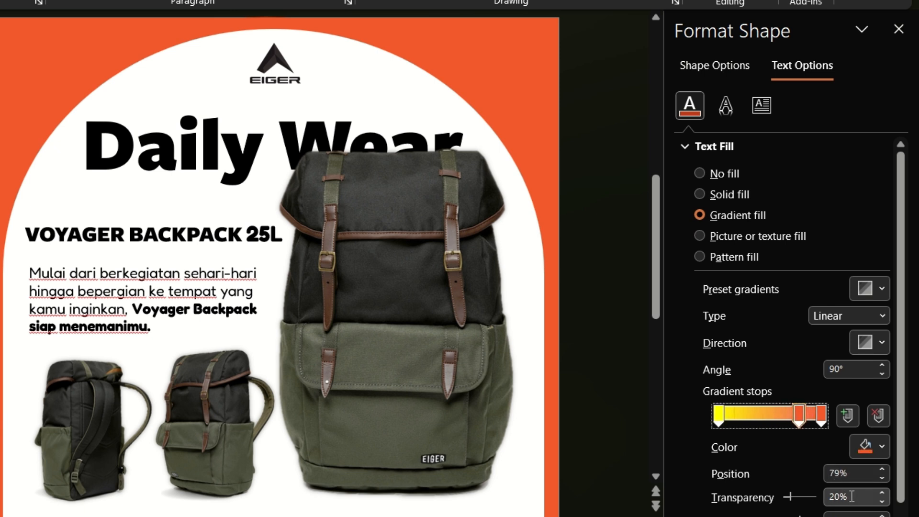
{"action": "left_click_drag", "start_coordinate": [854, 497], "coordinate": [780, 503]}
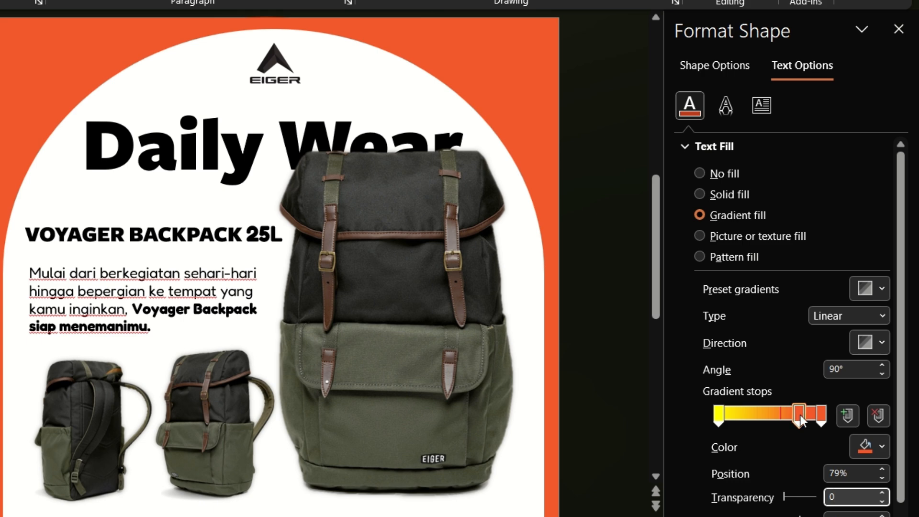
{"action": "type", "text": "0"}
{"action": "left_click_drag", "start_coordinate": [800, 415], "coordinate": [811, 415]}
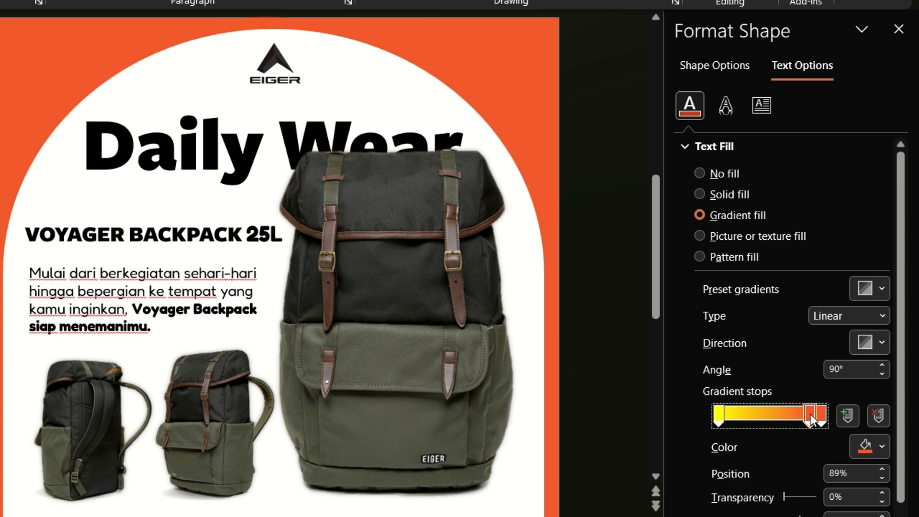
{"action": "left_click", "coordinate": [899, 30]}
Duplicate the styled text for a dot and place it between the two 8s to form 8.8
{"action": "key", "text": "ctrl+d"}
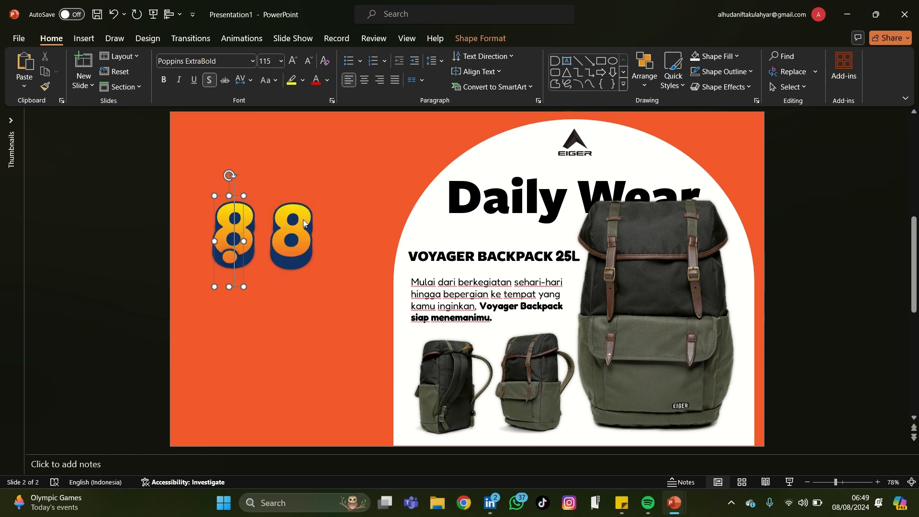
{"action": "left_click", "coordinate": [286, 287]}
{"action": "left_click", "coordinate": [228, 261]}
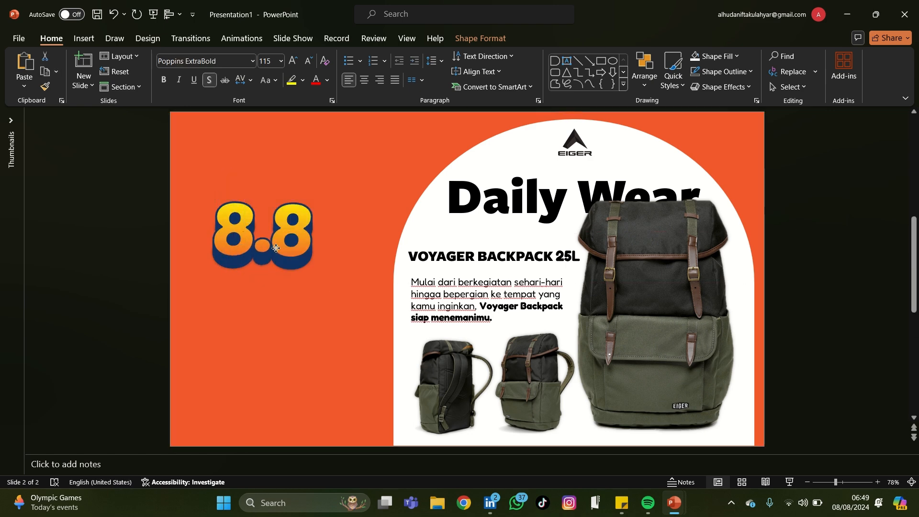
{"action": "left_click", "coordinate": [276, 248]}
{"action": "scroll", "coordinate": [276, 248], "scroll_direction": "up", "scroll_amount": 10}
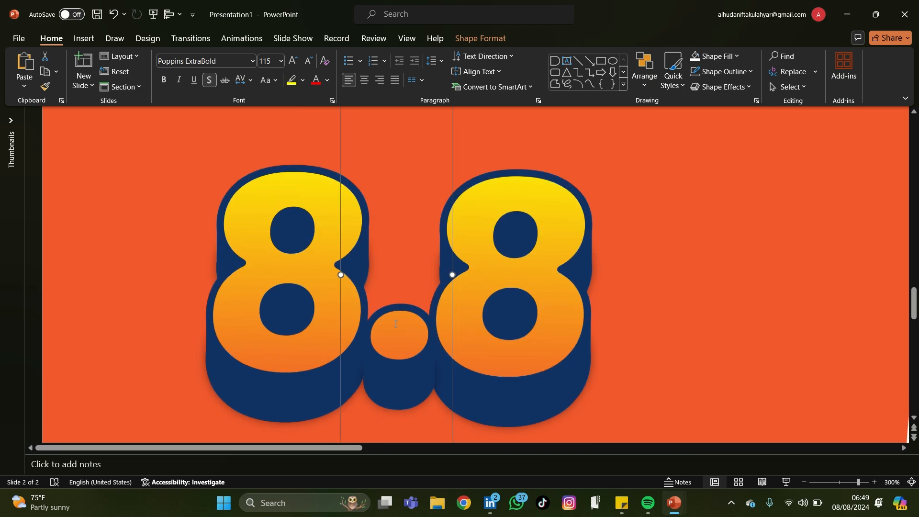
{"action": "scroll", "coordinate": [453, 317], "scroll_direction": "down", "scroll_amount": 10}
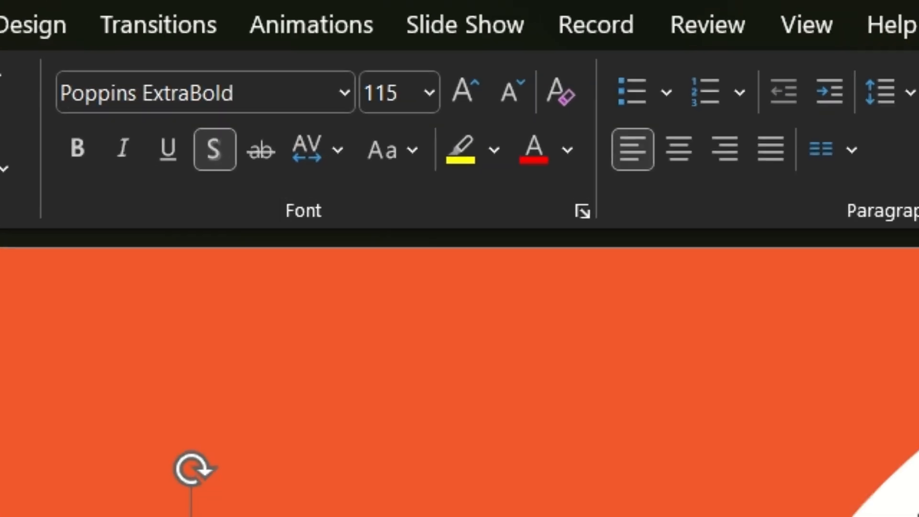
Set the dot's font size to 120 and reposition it between the two 8s
{"action": "left_click", "coordinate": [397, 93]}
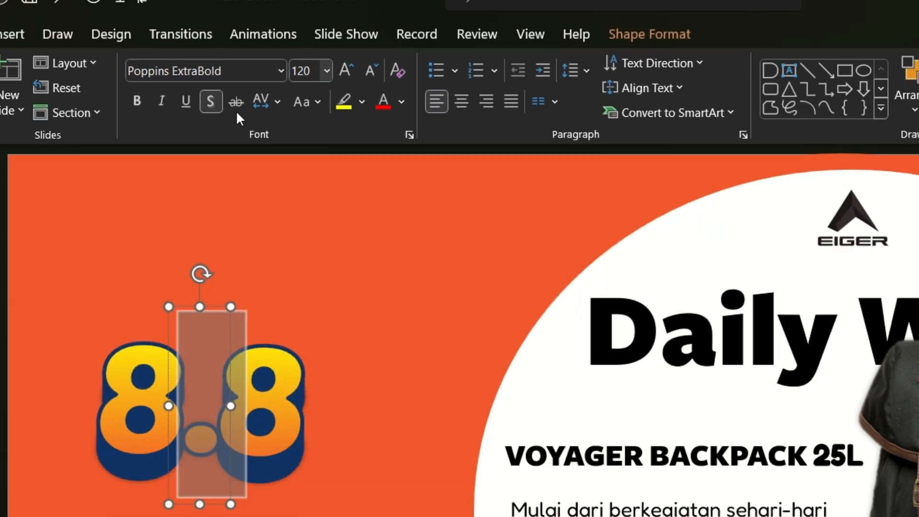
{"action": "left_click", "coordinate": [68, 182]}
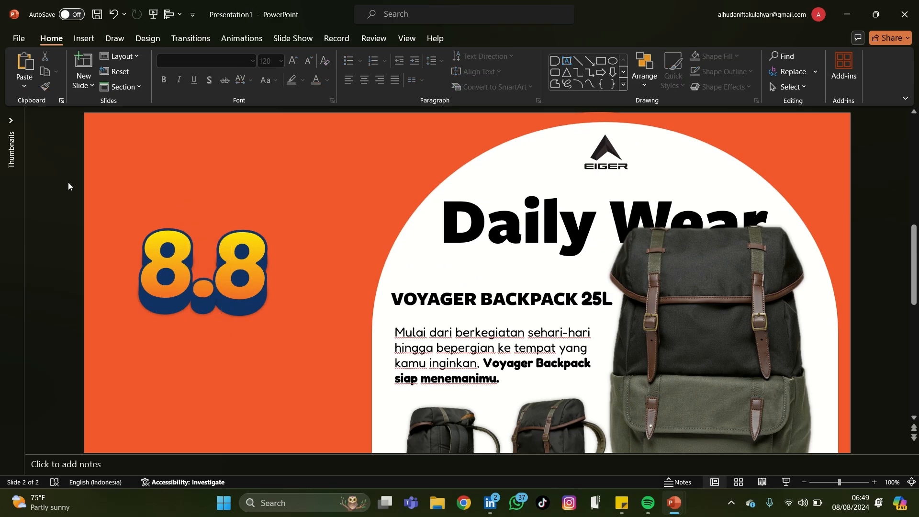
{"action": "scroll", "coordinate": [215, 300], "scroll_direction": "up", "scroll_amount": 10}
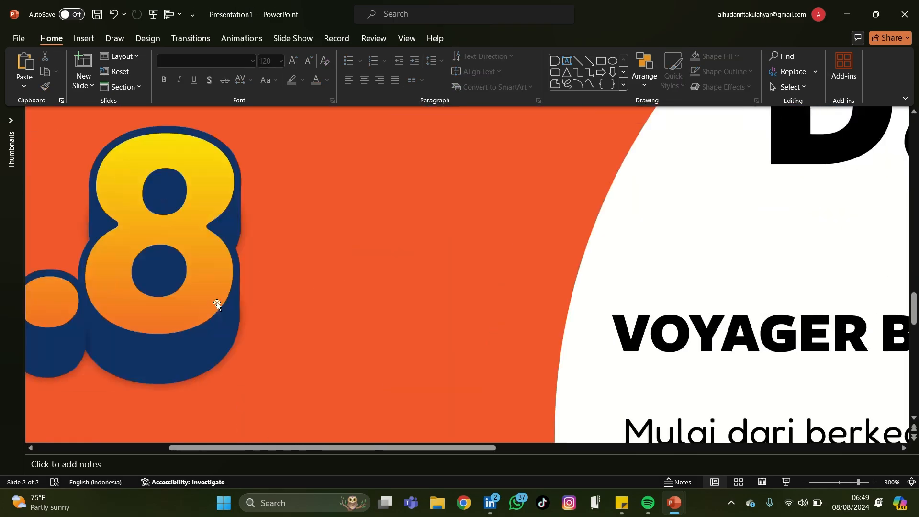
{"action": "left_click", "coordinate": [216, 303]}
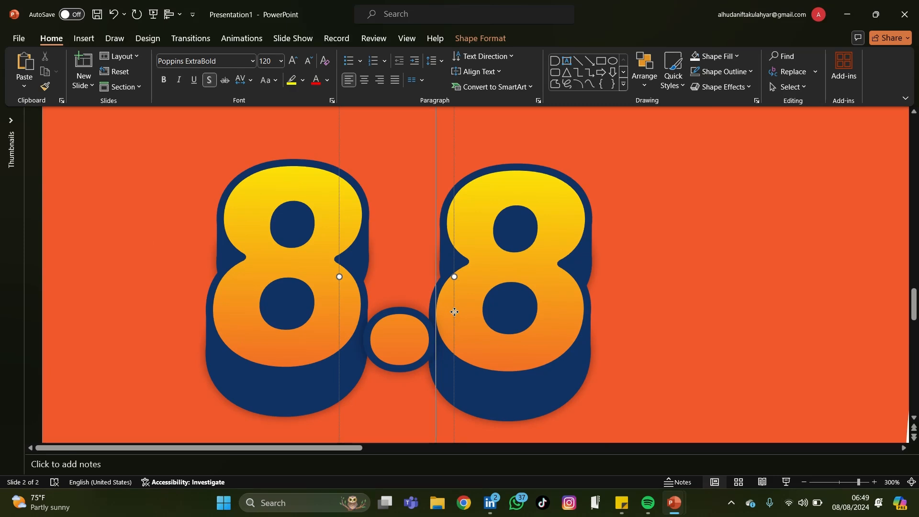
{"action": "left_click_drag", "start_coordinate": [455, 312], "coordinate": [452, 304]}
{"action": "scroll", "coordinate": [452, 304], "scroll_direction": "down", "scroll_amount": 10}
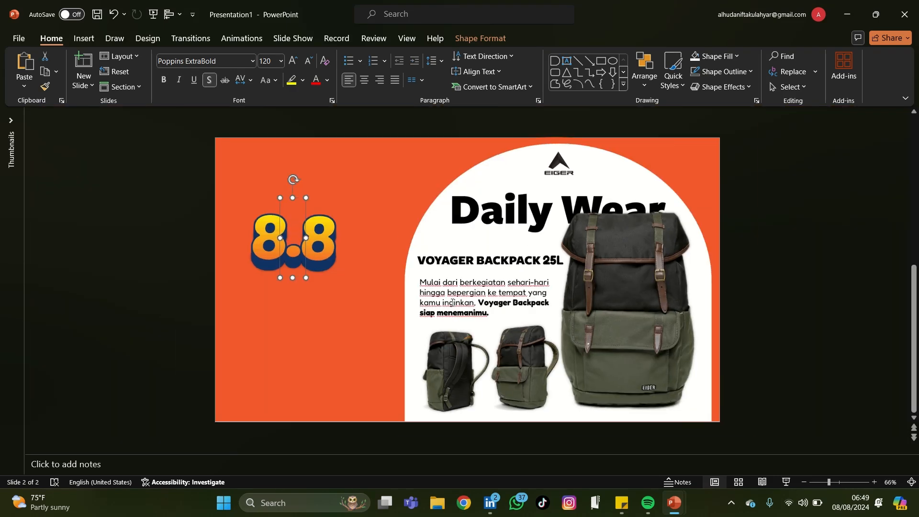
{"action": "left_click", "coordinate": [169, 233]}
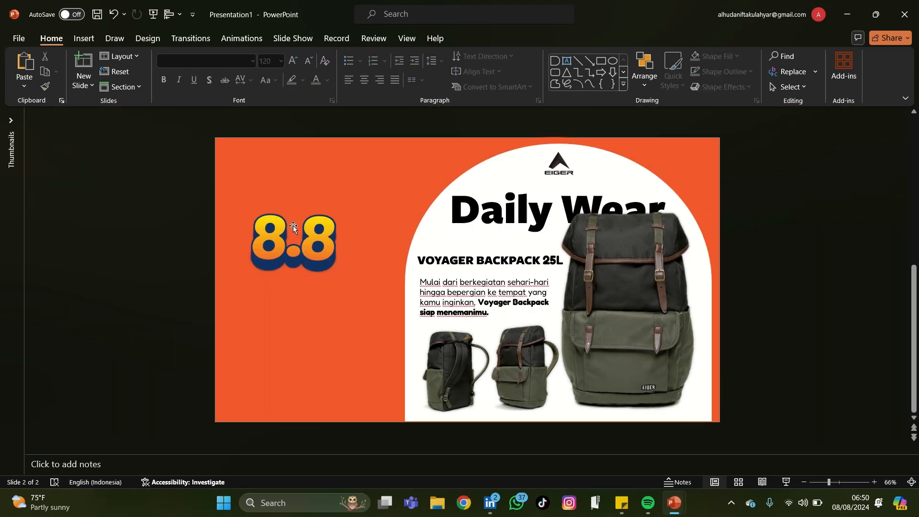
{"action": "left_click", "coordinate": [324, 245]}
{"action": "key", "text": "Right"}
{"action": "key", "text": "ctrl+z"}
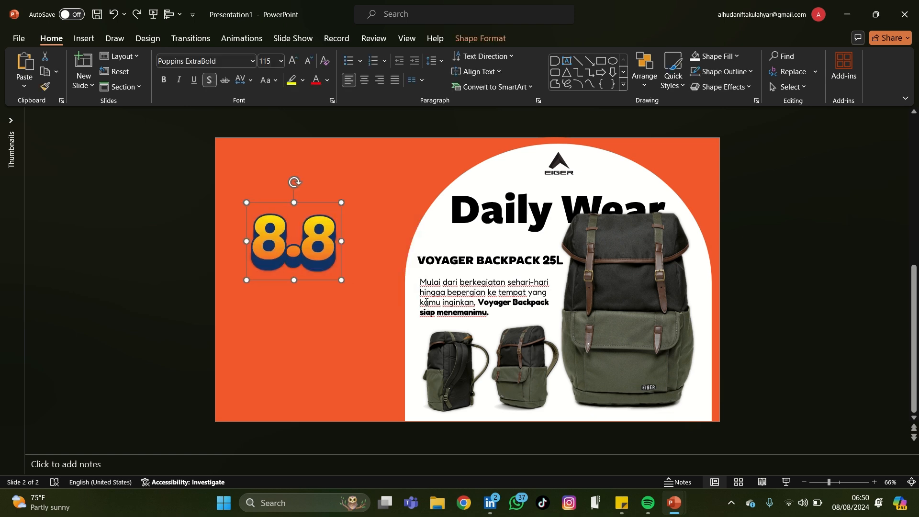
Select the two 8s together with the dot, nudge them slightly right and group them
{"action": "left_click_drag", "start_coordinate": [181, 158], "coordinate": [424, 367]}
{"action": "key", "text": "Right"}
{"action": "key", "text": "Right"}
{"action": "key", "text": "Right"}
{"action": "key", "text": "Right"}
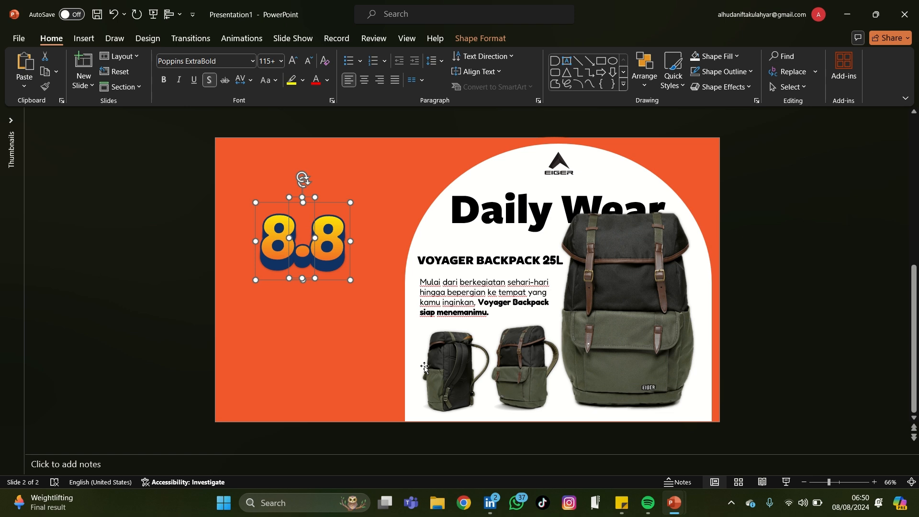
{"action": "key", "text": "ctrl+g"}
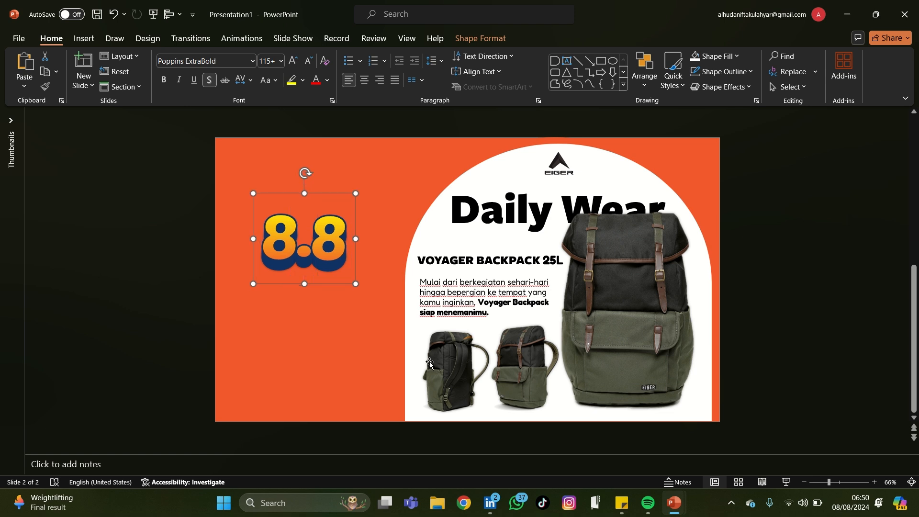
{"action": "left_click", "coordinate": [176, 287]}
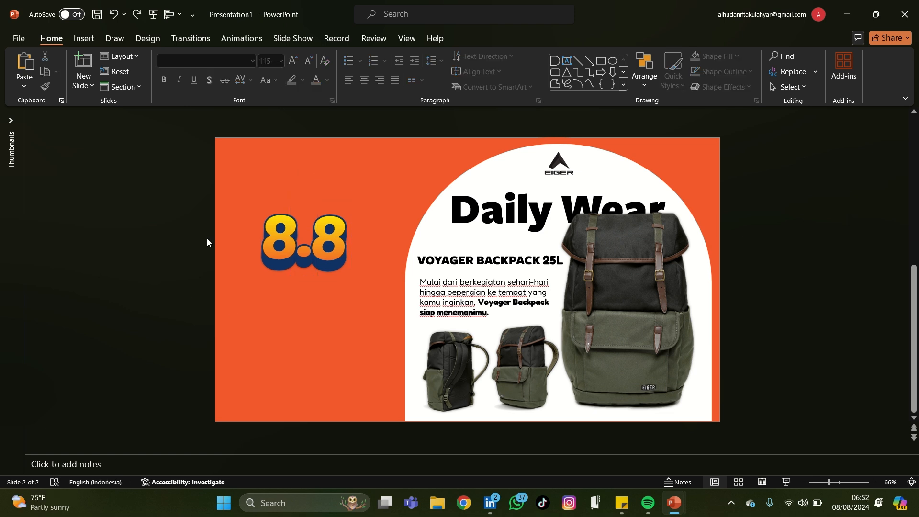
Duplicate the VOYAGER BACKPACK 25L heading and place the copy directly below the 8.8
{"action": "left_click", "coordinate": [424, 254]}
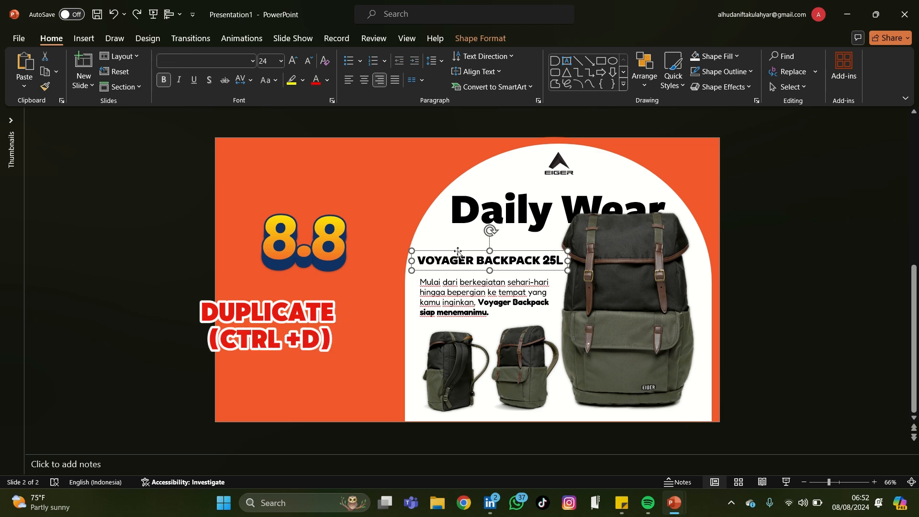
{"action": "key", "text": "ctrl+d"}
{"action": "left_click_drag", "start_coordinate": [467, 277], "coordinate": [282, 296]}
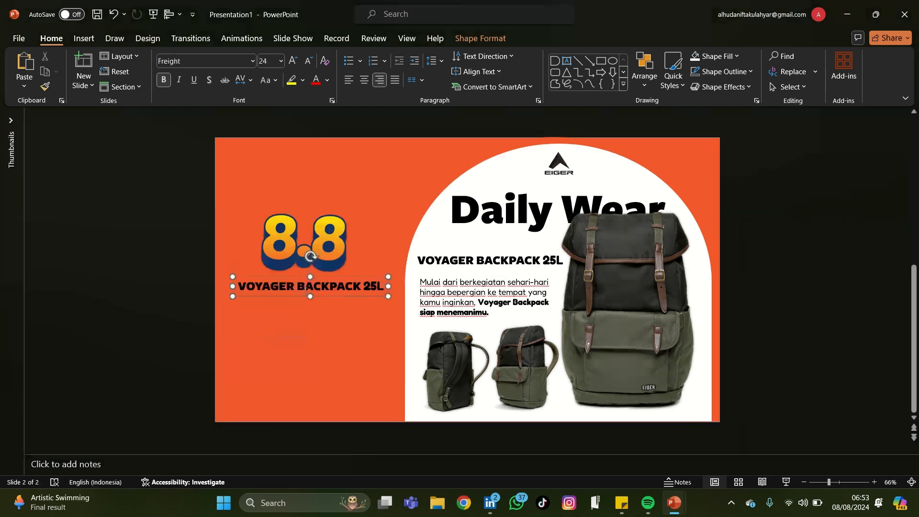
Replace the copied heading's text with PROMO PUNCAK and centre it
{"action": "triple_click", "coordinate": [305, 287]}
{"action": "type", "text": "PROMO PUNCAK"}
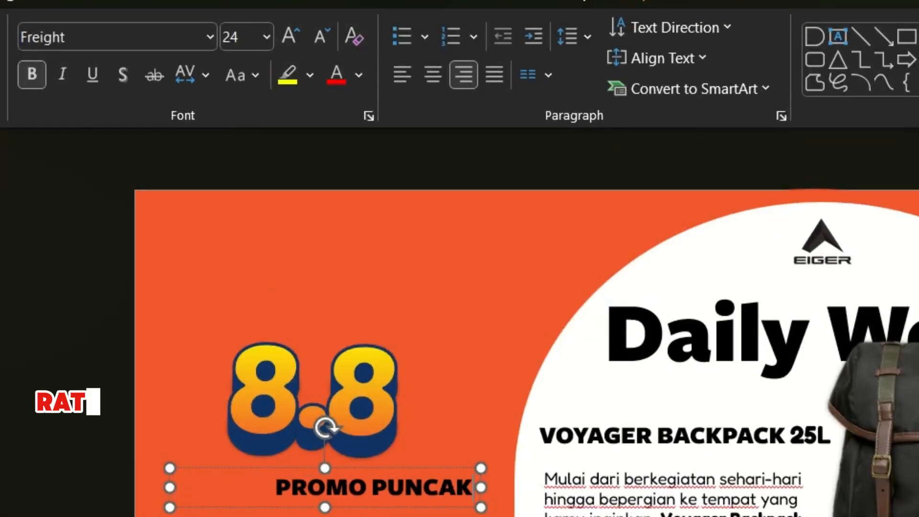
{"action": "key", "text": "ctrl+a"}
{"action": "key", "text": "ctrl+e"}
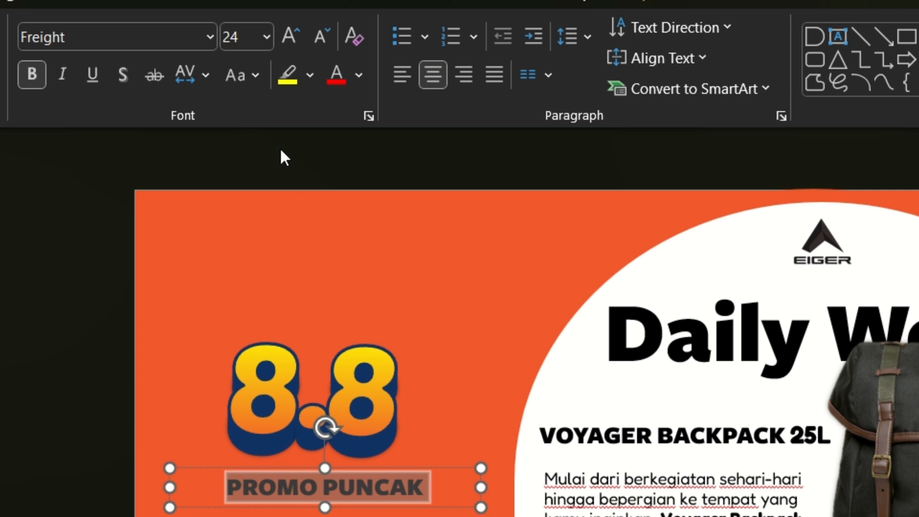
Format the PROMO PUNCAK text in Poppins ExtraBold at size 32, checking the finished promo presentation for reference
{"action": "left_click", "coordinate": [211, 43]}
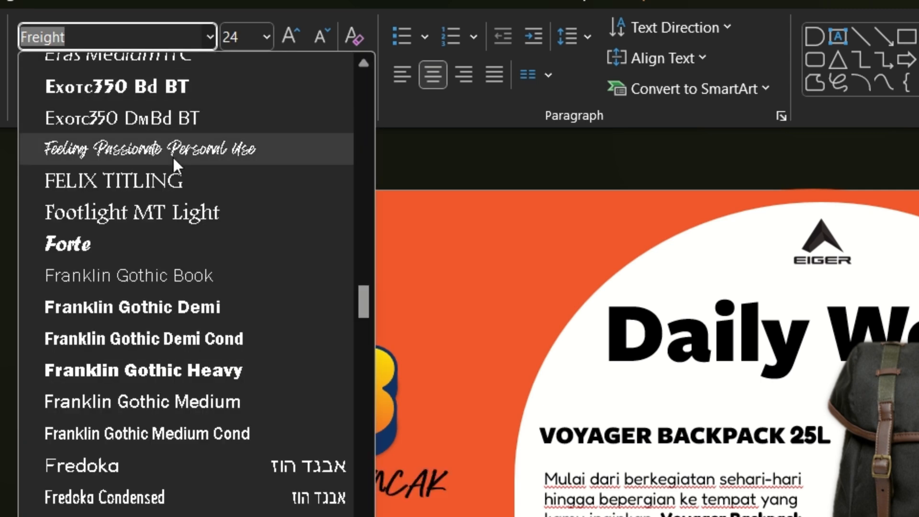
{"action": "left_click", "coordinate": [159, 203]}
{"action": "key", "text": "alt+Tab"}
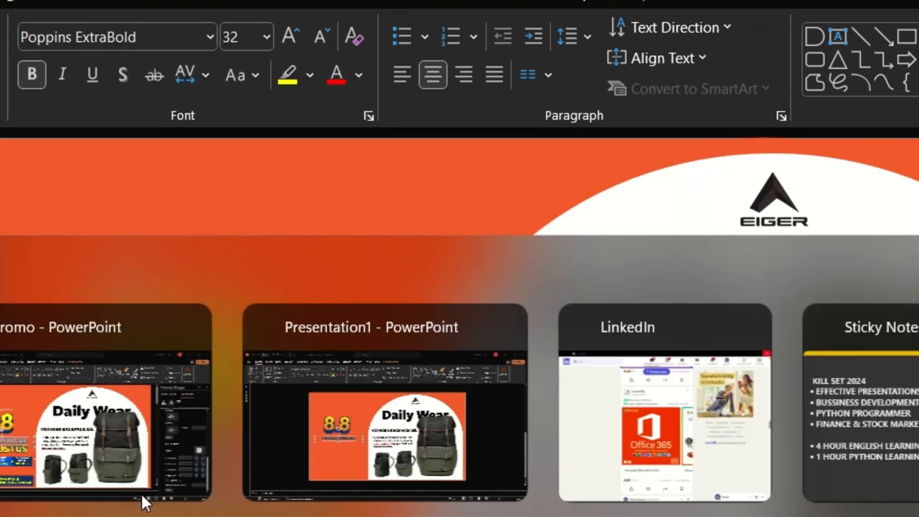
{"action": "key", "text": "alt+Tab"}
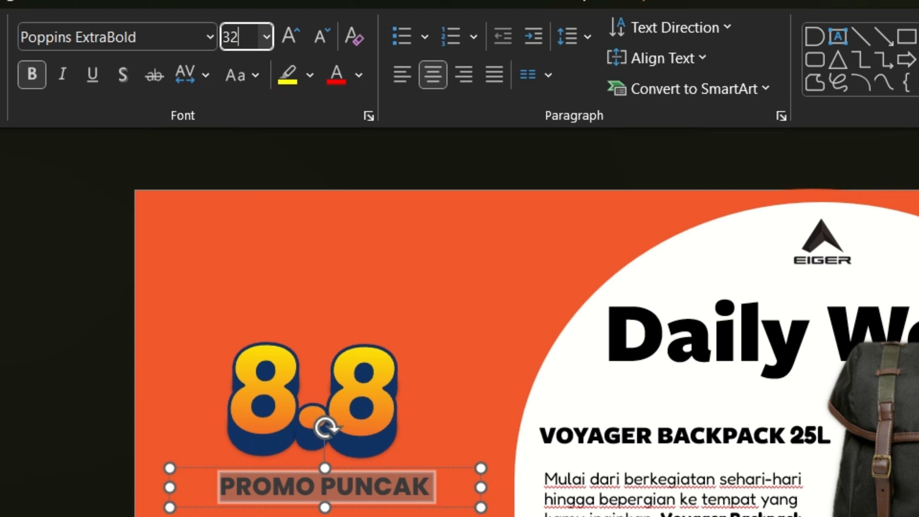
{"action": "type", "text": "32"}
{"action": "key", "text": "Return"}
{"action": "left_click", "coordinate": [212, 41]}
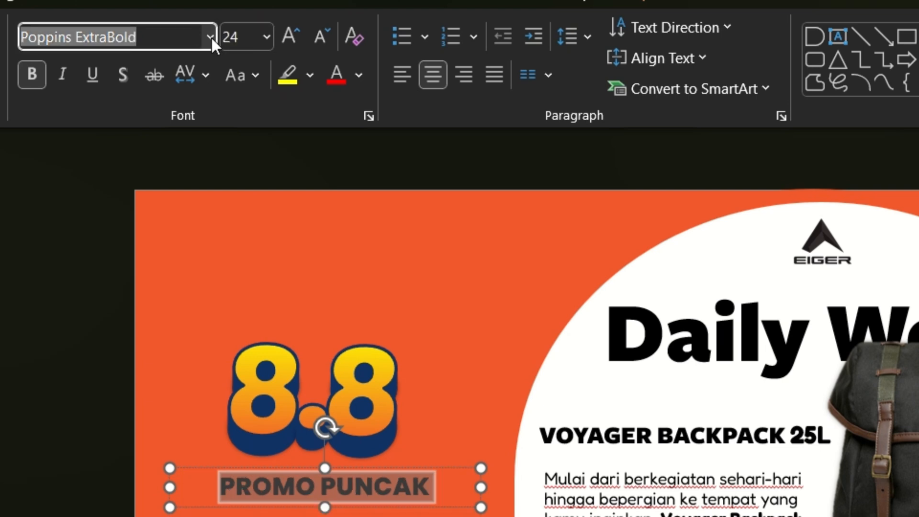
{"action": "left_click", "coordinate": [212, 38]}
{"action": "left_click", "coordinate": [230, 203]}
{"action": "left_click", "coordinate": [241, 36]}
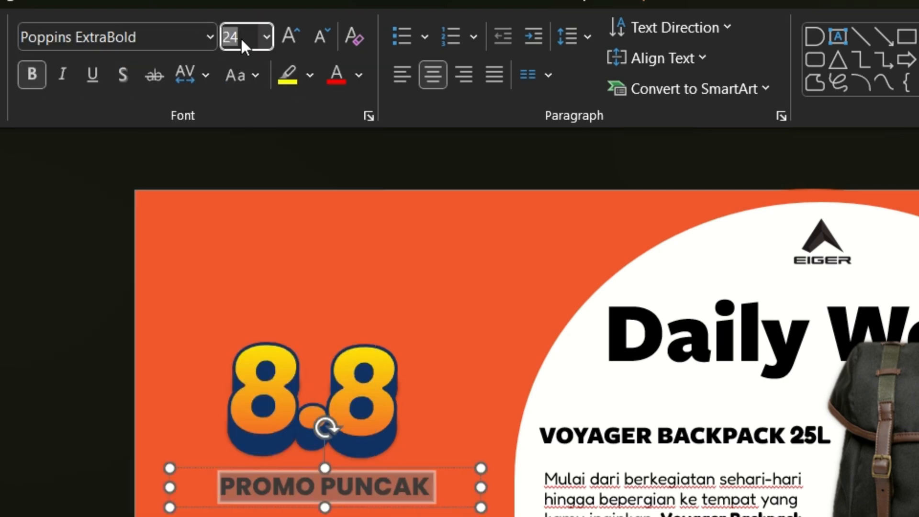
{"action": "key", "text": "Return"}
Duplicate the PROMO PUNCAK line and place the copy directly beneath the original
{"action": "left_click", "coordinate": [300, 509]}
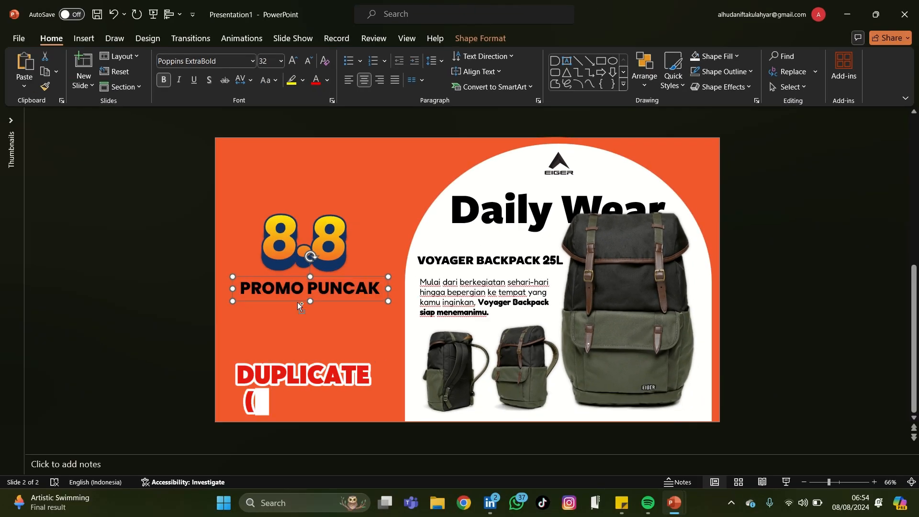
{"action": "key", "text": "ctrl+d"}
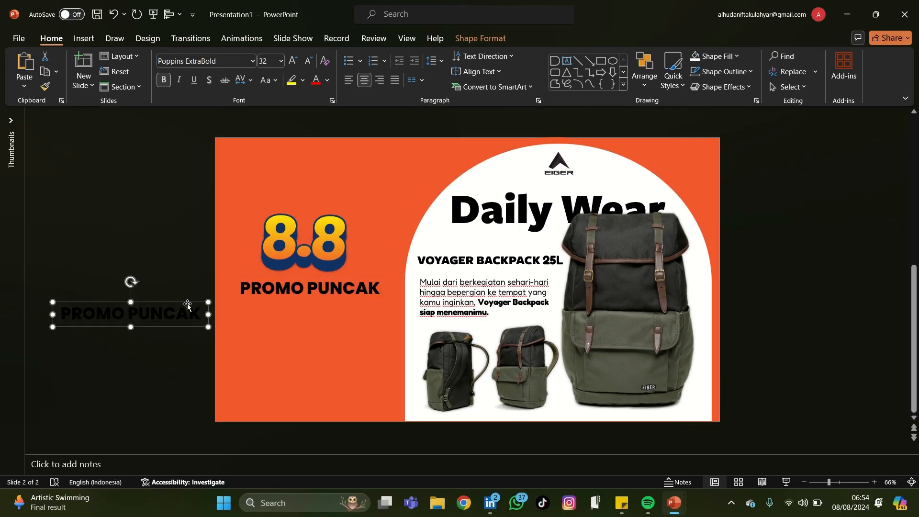
{"action": "left_click_drag", "start_coordinate": [187, 306], "coordinate": [365, 296]}
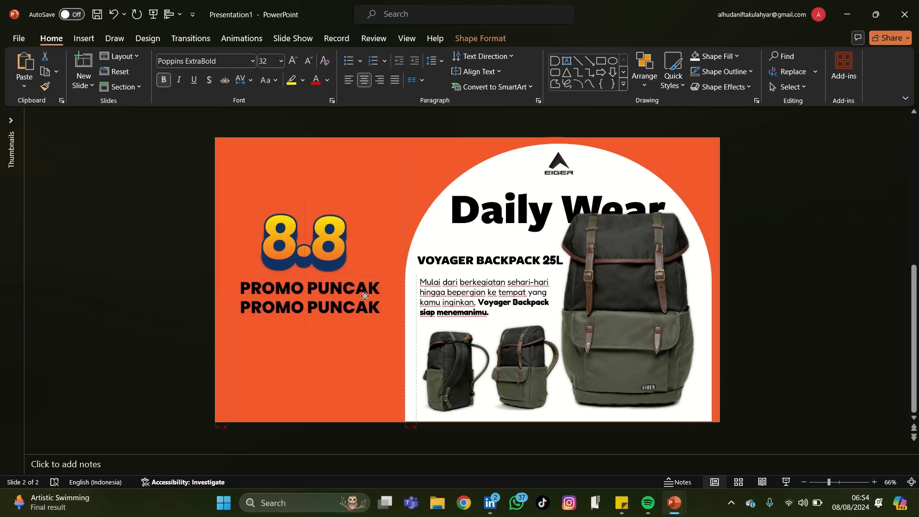
Replace the copied line's text with 8 AGUSTUS and set its font size to 48
{"action": "key", "text": "ctrl+a"}
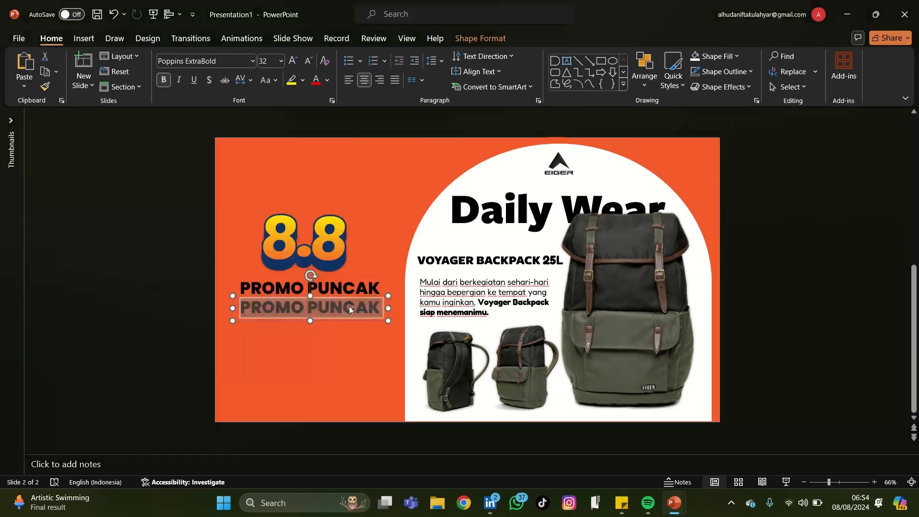
{"action": "type", "text": "8"}
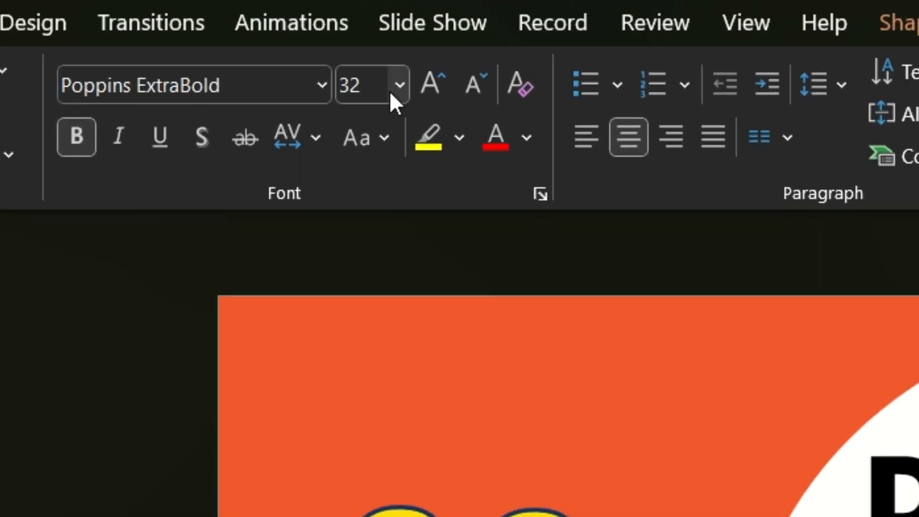
{"action": "left_click", "coordinate": [275, 61]}
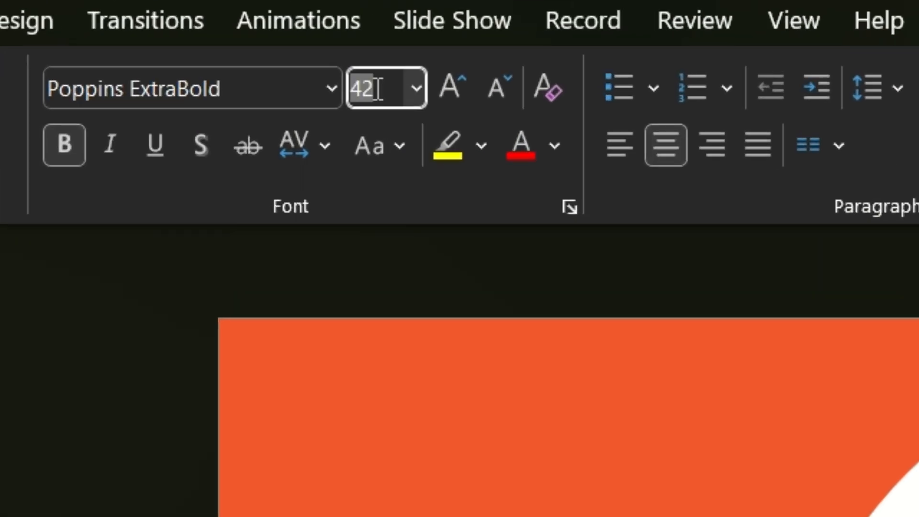
{"action": "type", "text": "48"}
{"action": "key", "text": "Return"}
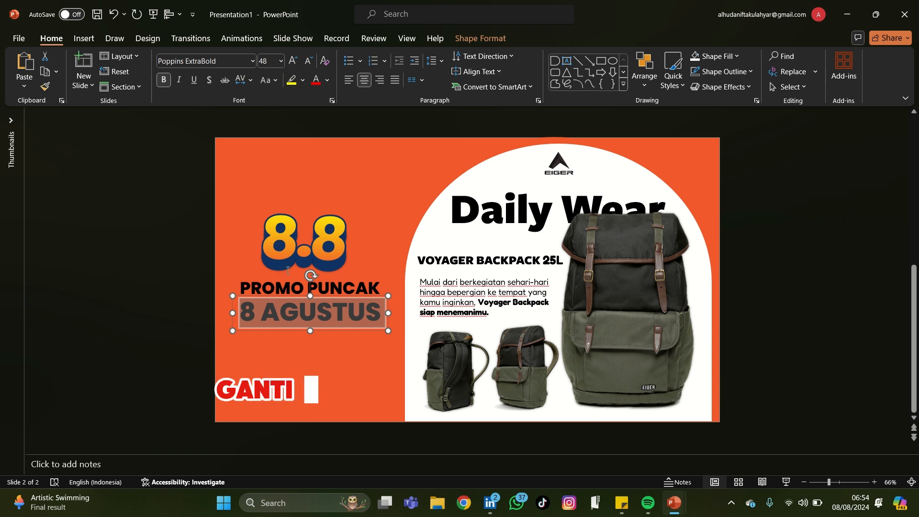
Colour the PROMO PUNCAK text white and the 8 AGUSTUS text yellow
{"action": "left_click", "coordinate": [288, 290]}
{"action": "key", "text": "ctrl+a"}
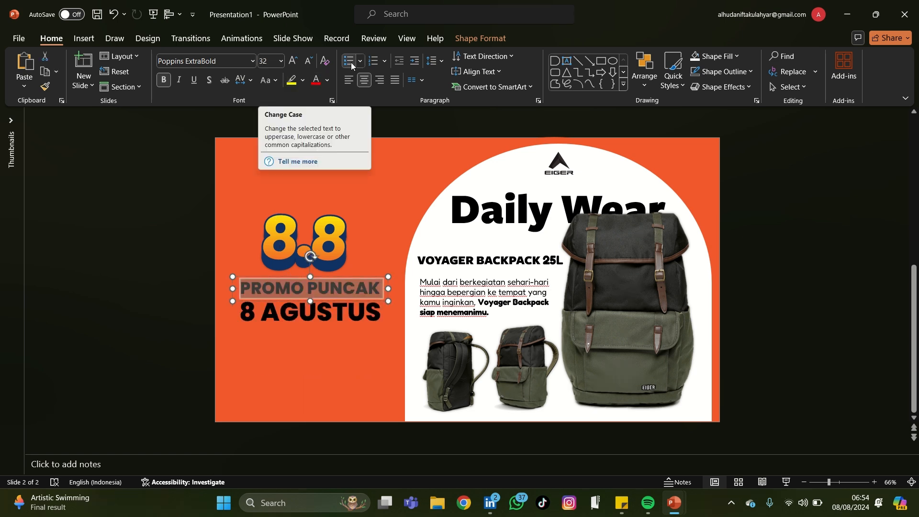
{"action": "left_click", "coordinate": [328, 80]}
{"action": "left_click", "coordinate": [324, 138]}
{"action": "left_click", "coordinate": [308, 311]}
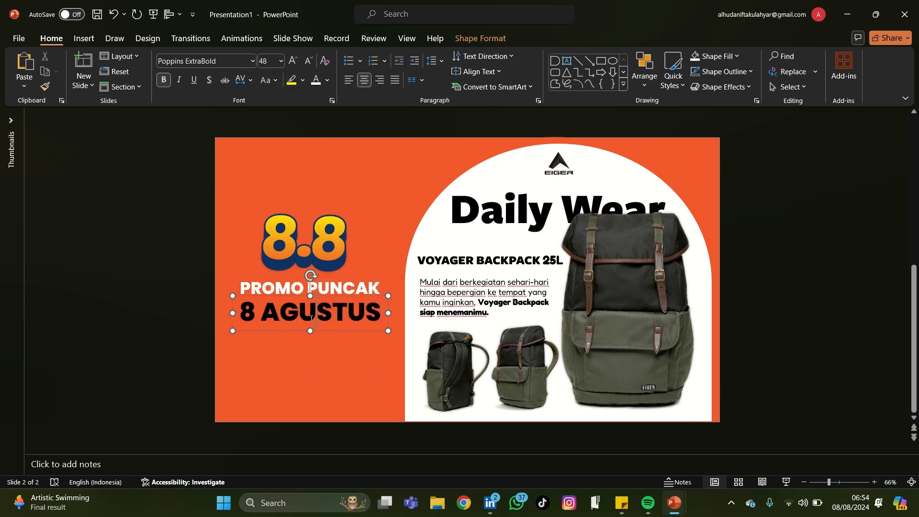
{"action": "key", "text": "ctrl+a"}
{"action": "left_click", "coordinate": [327, 82]}
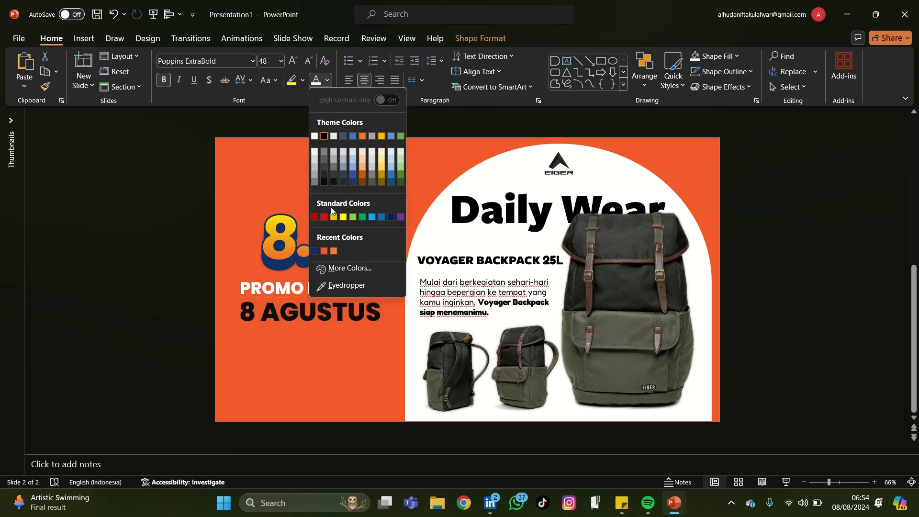
{"action": "left_click", "coordinate": [341, 215]}
Apply the Perspective: Front 3-D rotation preset to the PROMO PUNCAK text
{"action": "left_click", "coordinate": [288, 289]}
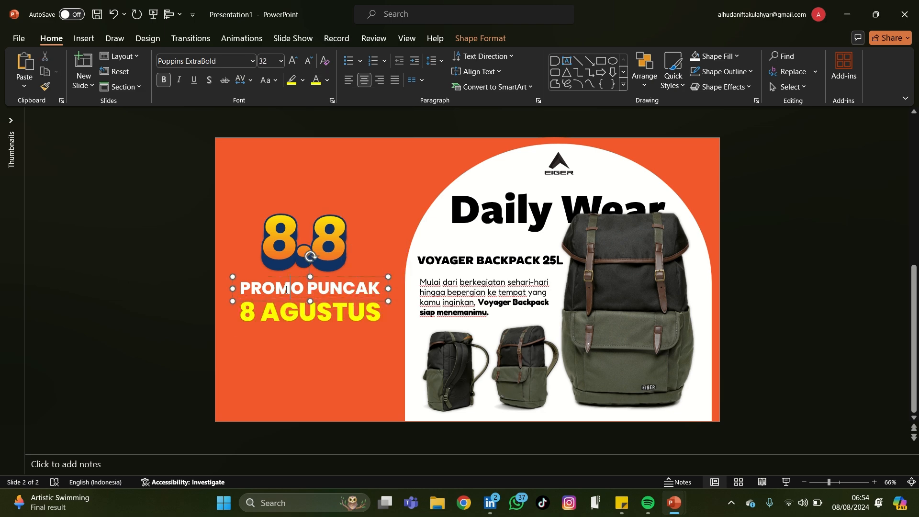
{"action": "key", "text": "ctrl+a"}
{"action": "right_click", "coordinate": [320, 287]}
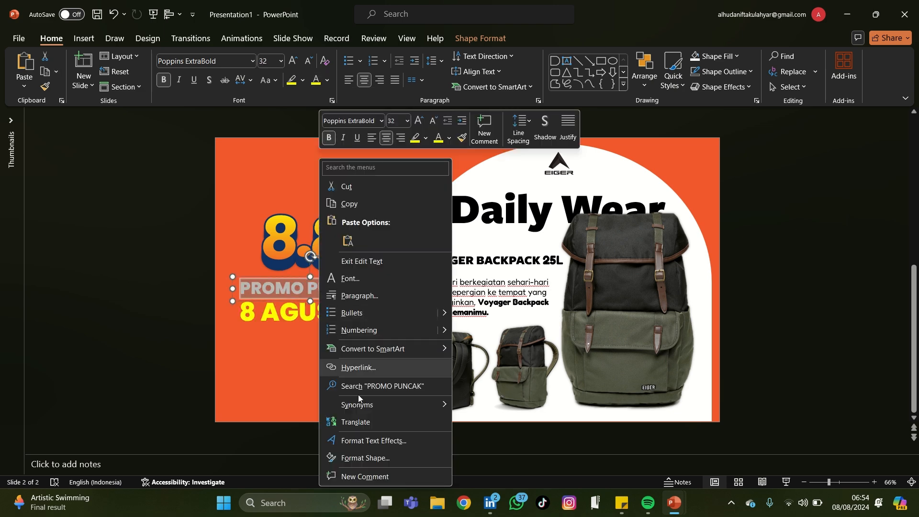
{"action": "left_click", "coordinate": [364, 431]}
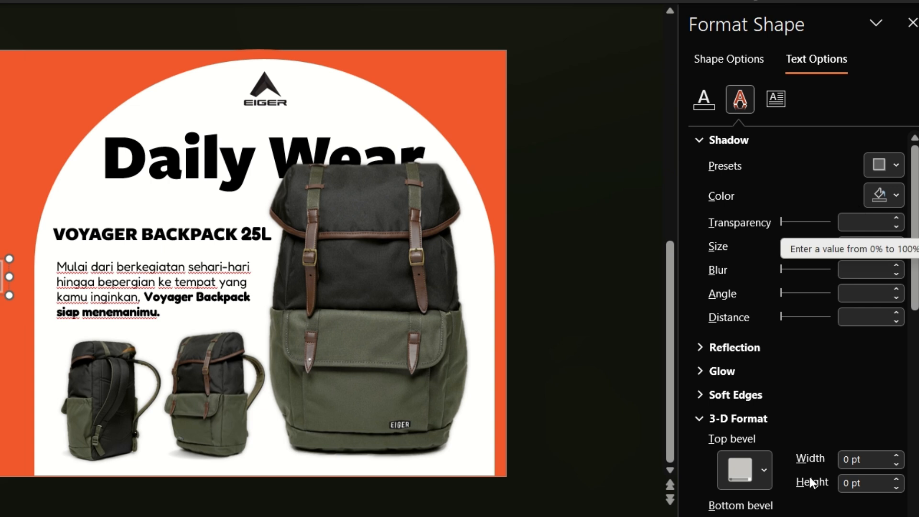
{"action": "scroll", "coordinate": [809, 476], "scroll_direction": "down", "scroll_amount": 8}
{"action": "scroll", "coordinate": [812, 401], "scroll_direction": "up", "scroll_amount": 3}
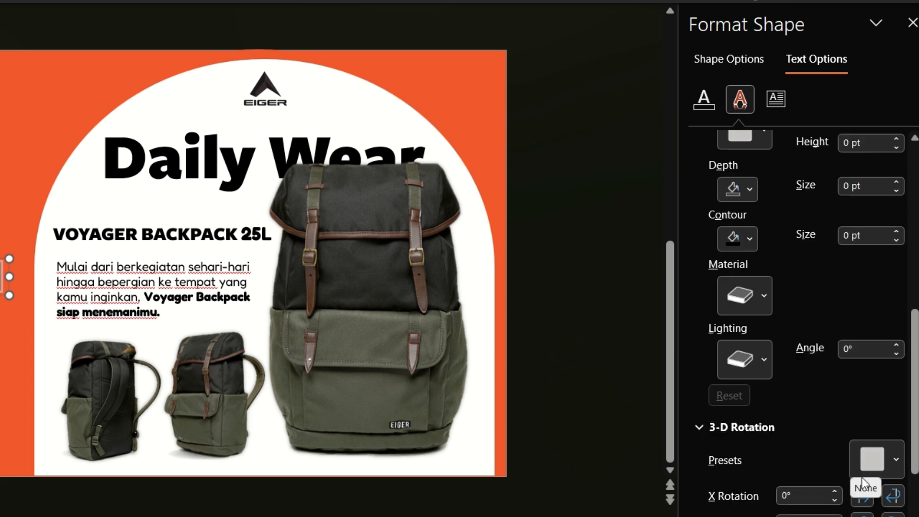
{"action": "left_click", "coordinate": [866, 462]}
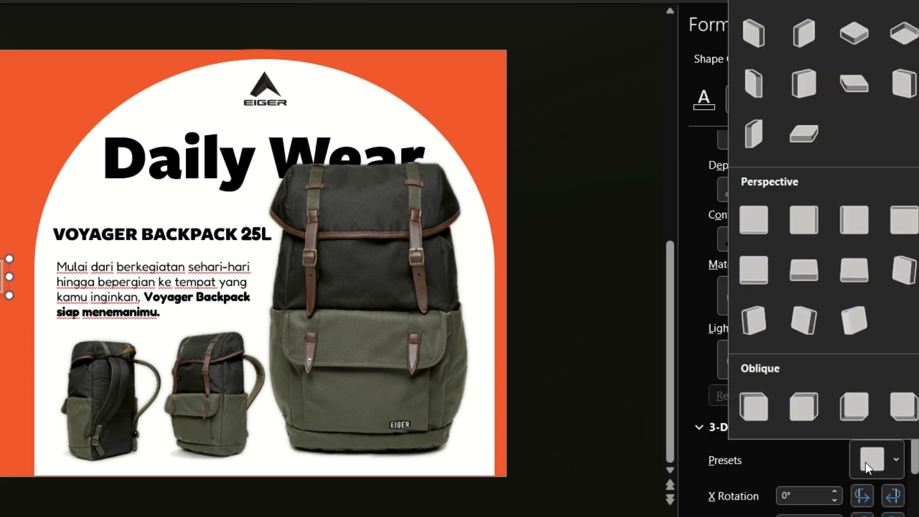
{"action": "left_click", "coordinate": [753, 219]}
Give the PROMO PUNCAK text a recent dark blue 3-D depth of 40 pt and a matching contour of 1 pt
{"action": "scroll", "coordinate": [758, 289], "scroll_direction": "up", "scroll_amount": 3}
{"action": "left_click", "coordinate": [745, 317]}
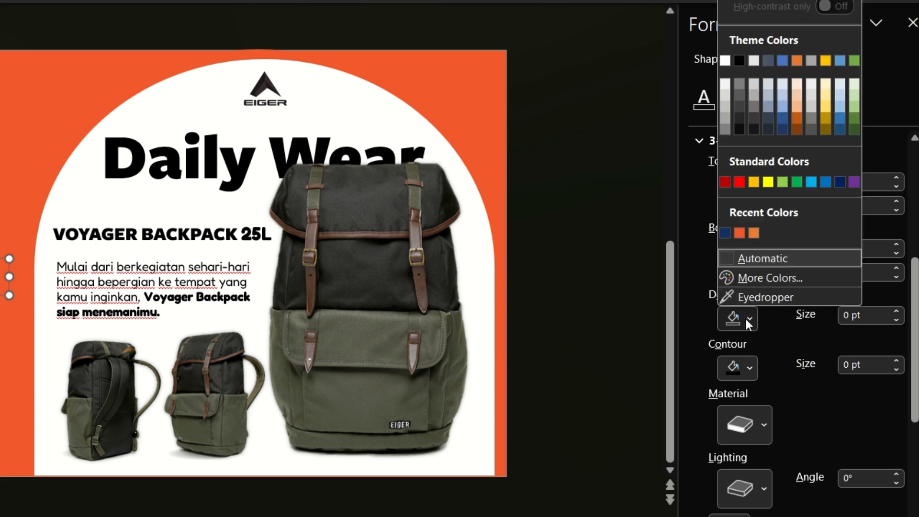
{"action": "left_click", "coordinate": [728, 232]}
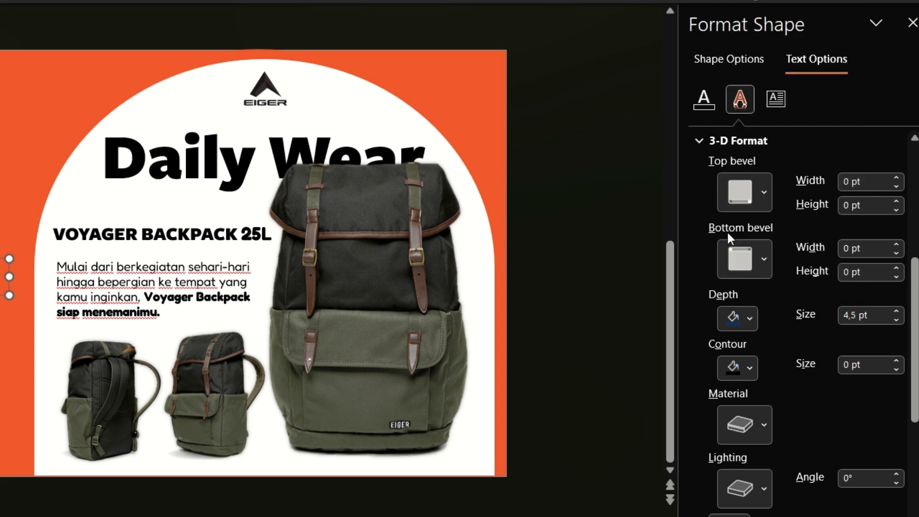
{"action": "left_click", "coordinate": [741, 363]}
{"action": "left_click", "coordinate": [723, 301]}
{"action": "left_click", "coordinate": [861, 316]}
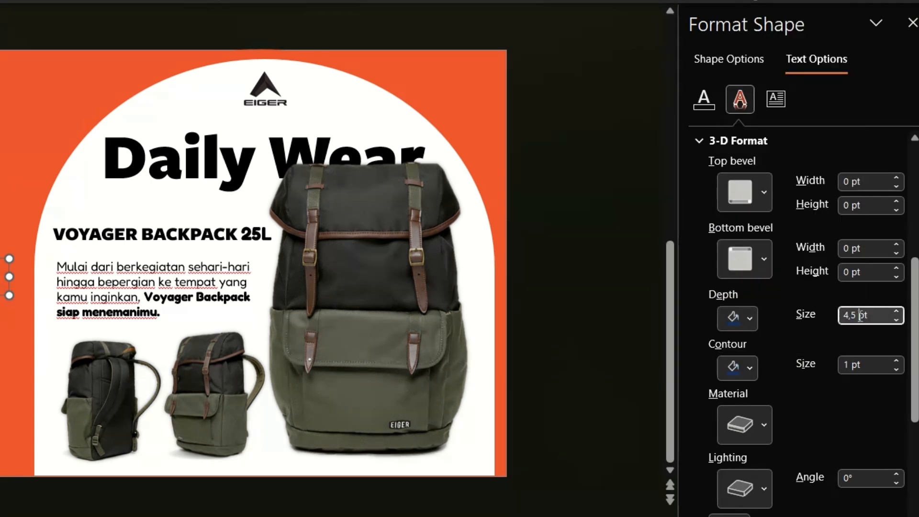
{"action": "left_click", "coordinate": [861, 366]}
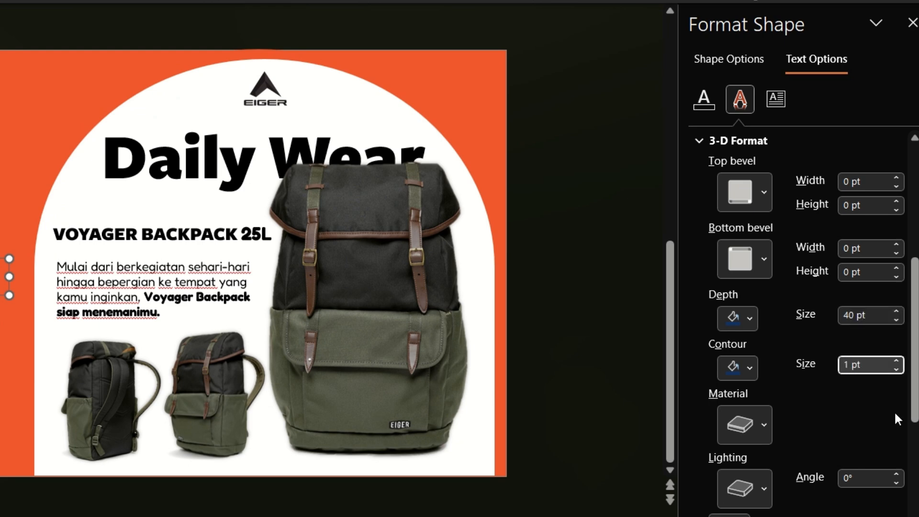
{"action": "left_click", "coordinate": [649, 281]}
Give the 8 AGUSTUS text a dark blue 3-D contour of 1 pt and a dark blue depth of 40 pt
{"action": "triple_click", "coordinate": [75, 302]}
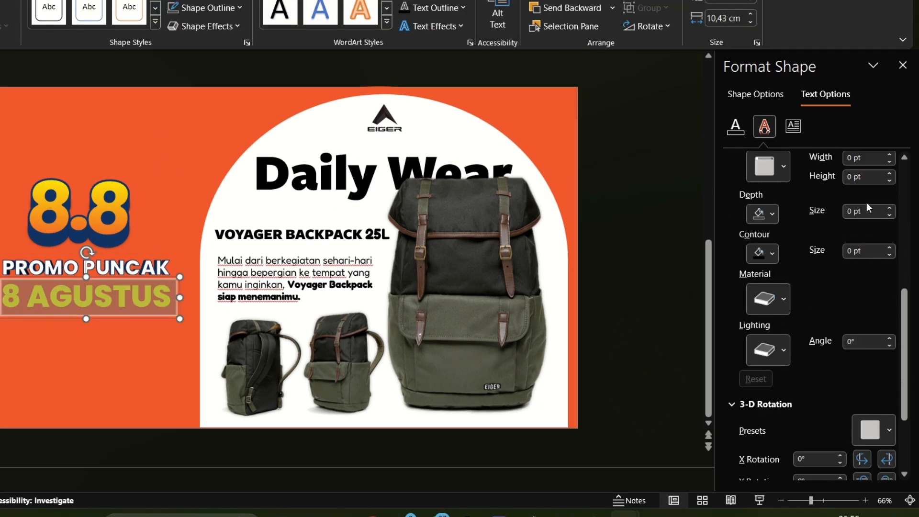
{"action": "left_click", "coordinate": [755, 256]}
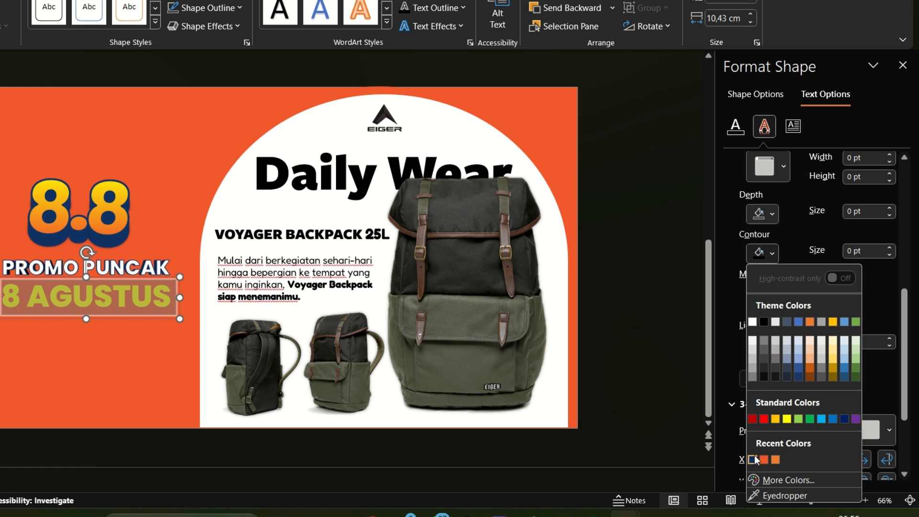
{"action": "left_click", "coordinate": [753, 459]}
{"action": "left_click", "coordinate": [761, 214]}
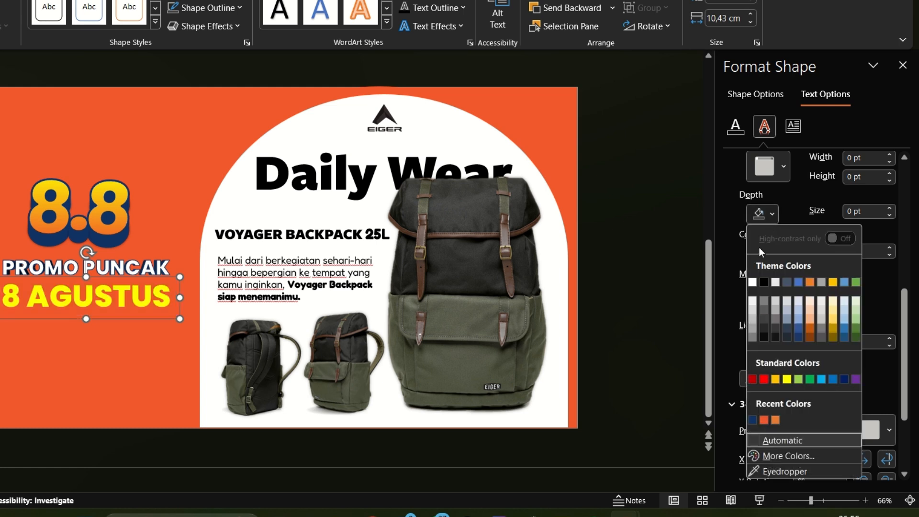
{"action": "left_click", "coordinate": [752, 421]}
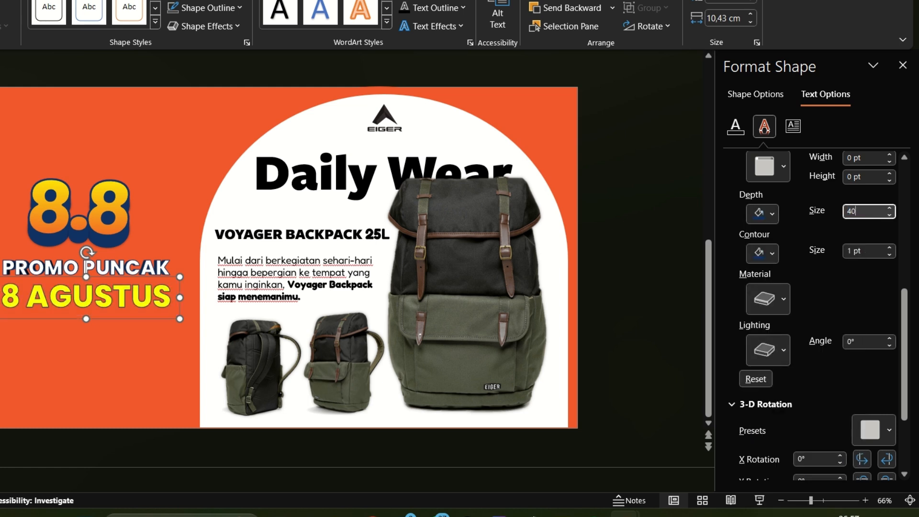
{"action": "left_click", "coordinate": [866, 250]}
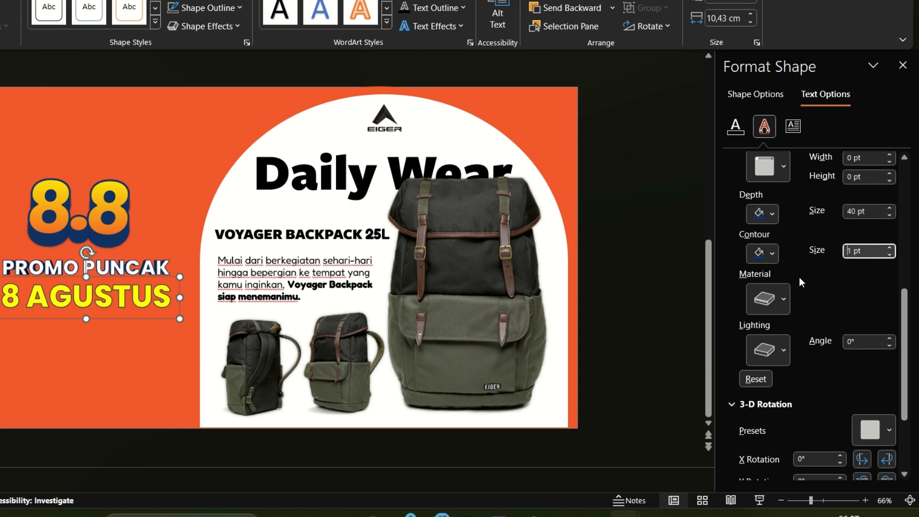
Apply the front perspective 3-D rotation to the 8 AGUSTUS text with a Y rotation of 354,8°, and close the formatting settings
{"action": "scroll", "coordinate": [800, 281], "scroll_direction": "down", "scroll_amount": 3}
{"action": "left_click", "coordinate": [874, 327]}
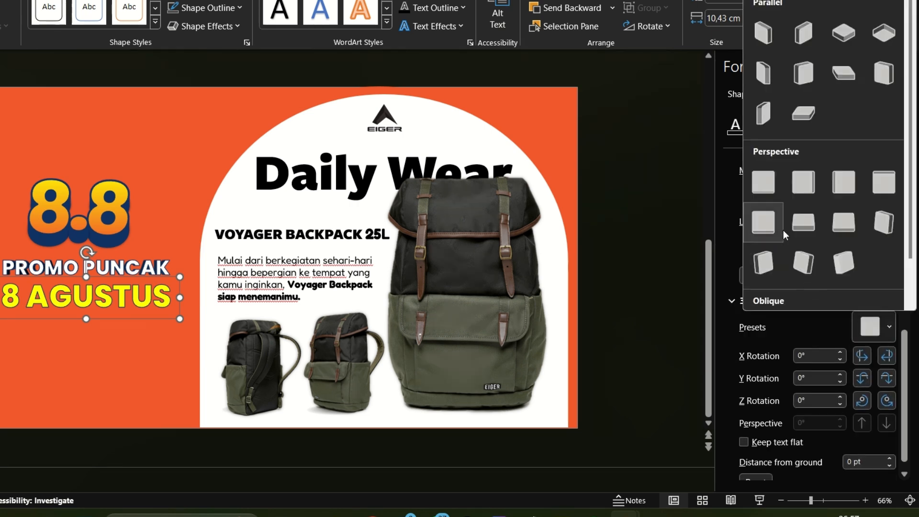
{"action": "scroll", "coordinate": [783, 230], "scroll_direction": "down", "scroll_amount": 1}
{"action": "left_click", "coordinate": [761, 133]}
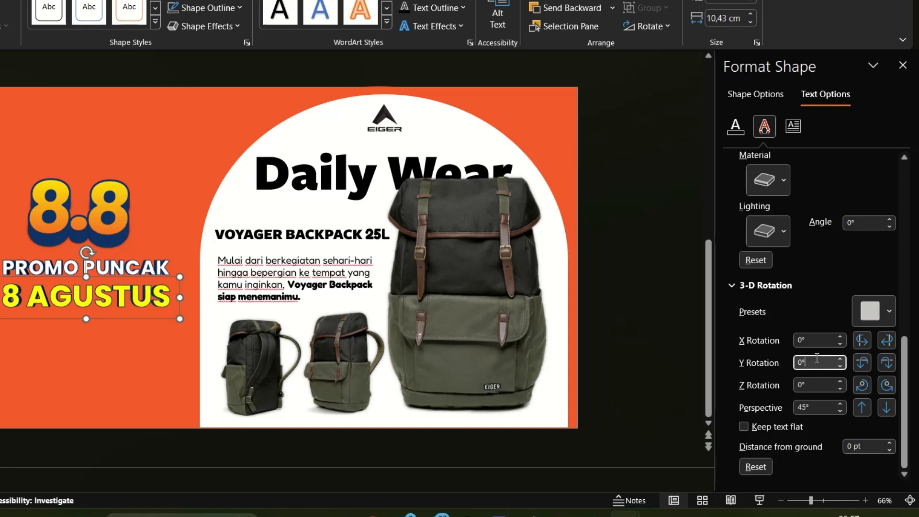
{"action": "type", "text": "354,8"}
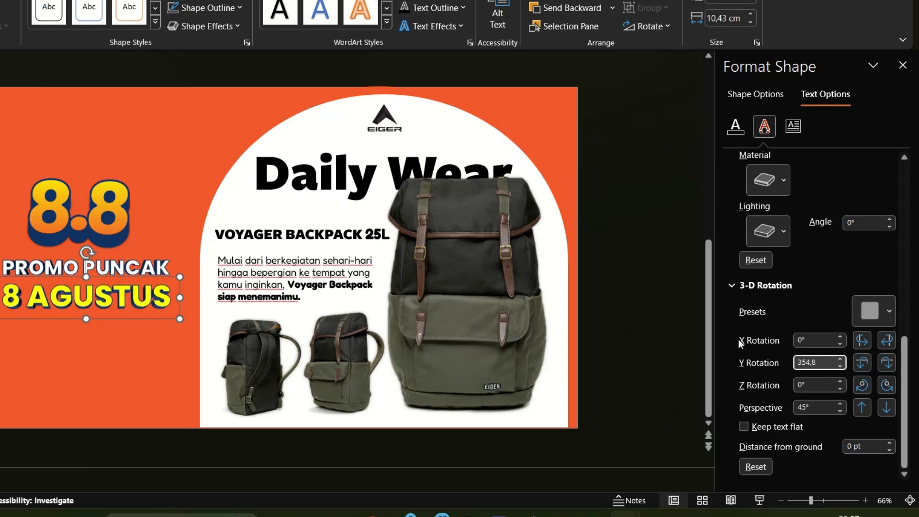
{"action": "left_click", "coordinate": [903, 66]}
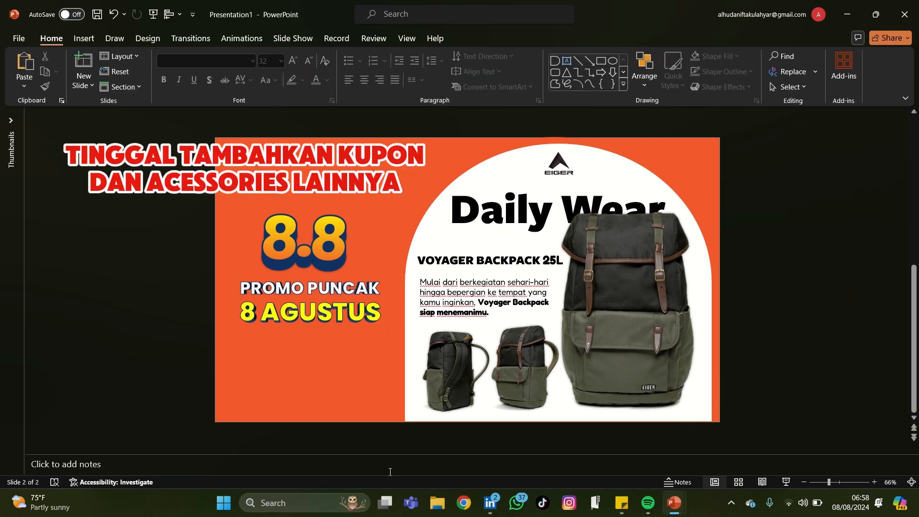
Paste the copied promo coupons and the LIVE MIDNIGHT SALE banner onto the slide below 8 AGUSTUS
{"action": "key", "text": "ctrl+v"}
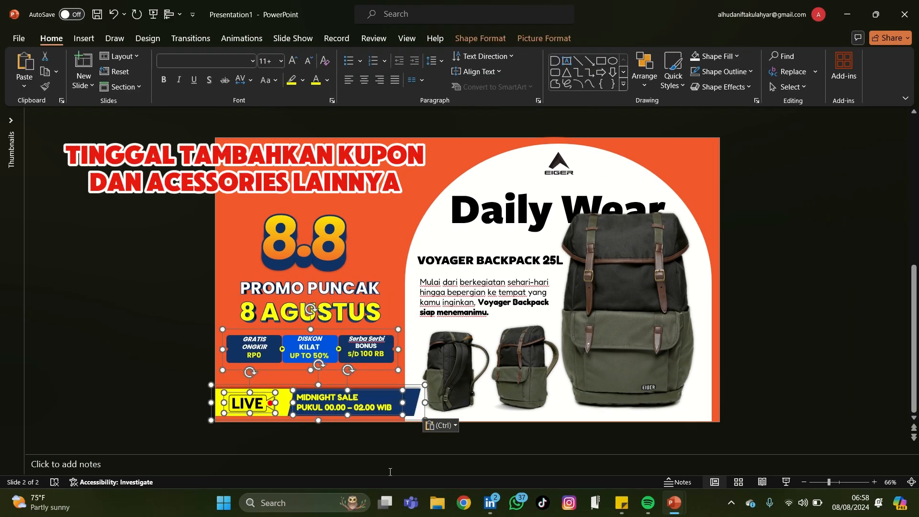
{"action": "left_click", "coordinate": [194, 348]}
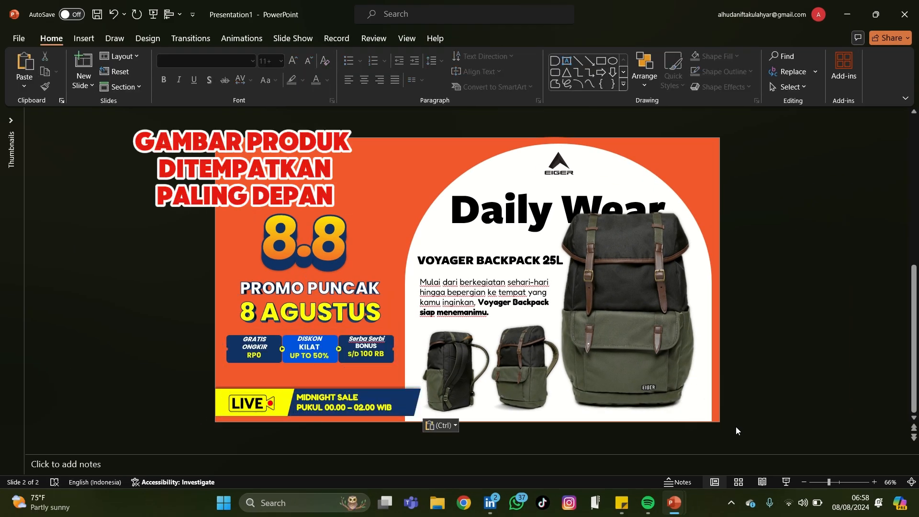
Select the white arch with its logo, texts and backpack pictures and bring them all to the front
{"action": "left_click_drag", "start_coordinate": [735, 428], "coordinate": [369, 117]}
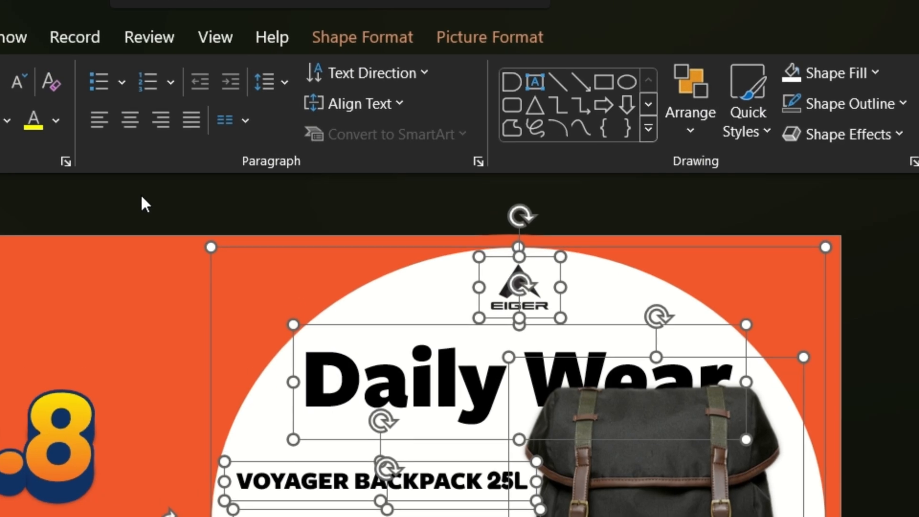
{"action": "left_click", "coordinate": [490, 38]}
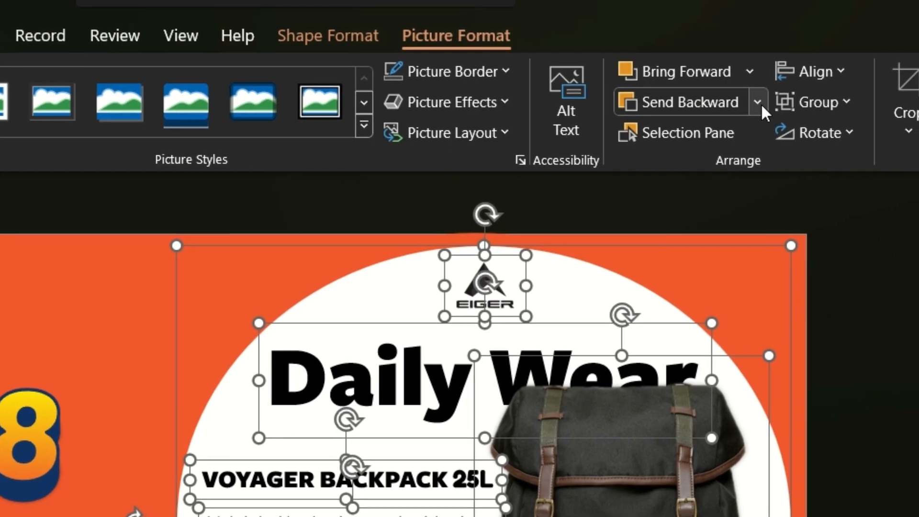
{"action": "left_click", "coordinate": [792, 104]}
{"action": "left_click", "coordinate": [738, 71]}
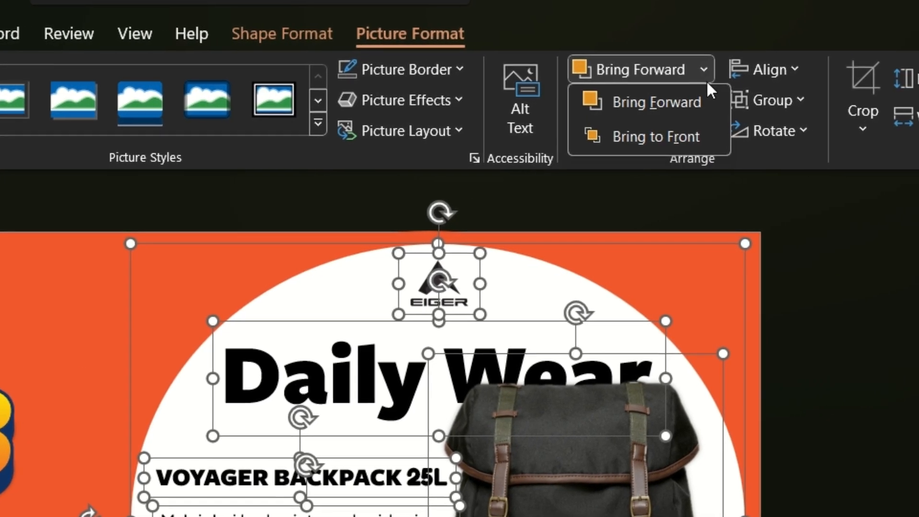
{"action": "left_click", "coordinate": [676, 134]}
{"action": "left_click", "coordinate": [845, 356]}
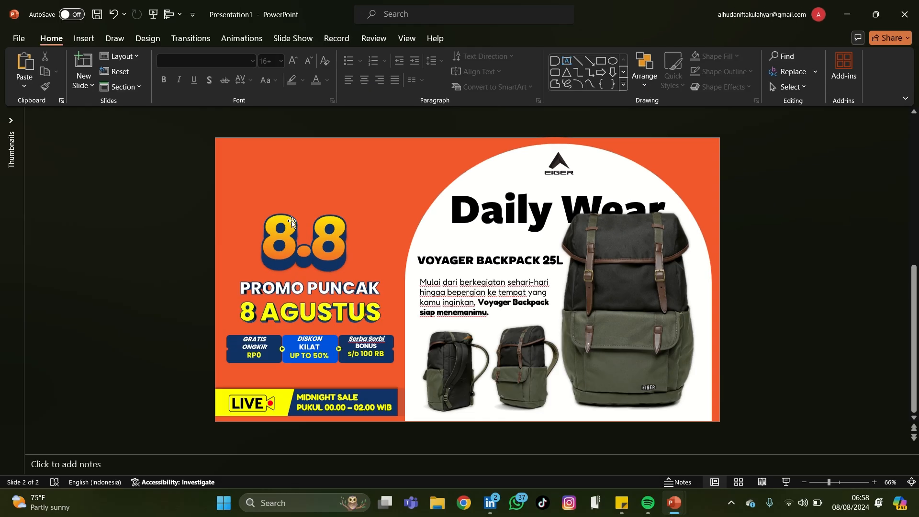
Insert the white Shopee logo picture 4fc85eaa892e2eec938f727bf3d838982888d6b5_s1_n3_y2 from the Downloads folder
{"action": "left_click", "coordinate": [308, 142]}
{"action": "left_click", "coordinate": [83, 39]}
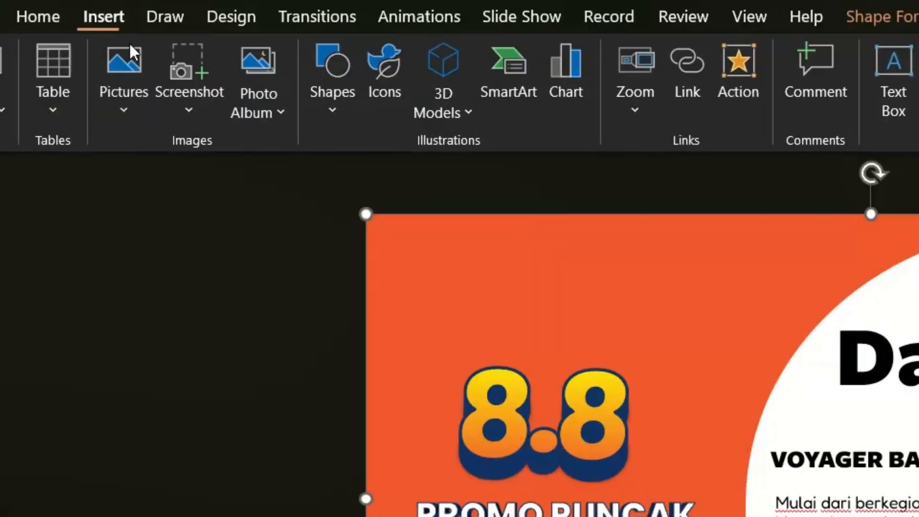
{"action": "left_click", "coordinate": [92, 89]}
{"action": "left_click", "coordinate": [142, 188]}
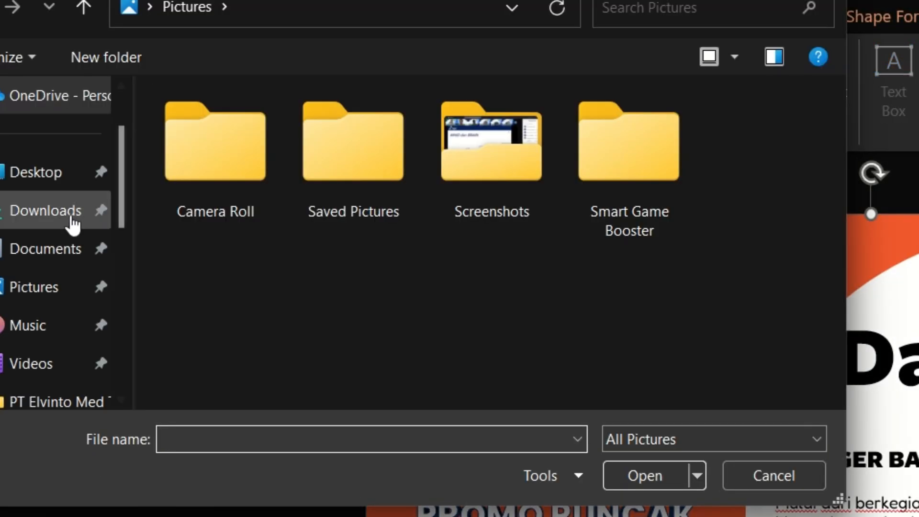
{"action": "left_click", "coordinate": [73, 223]}
{"action": "scroll", "coordinate": [294, 311], "scroll_direction": "down", "scroll_amount": 3}
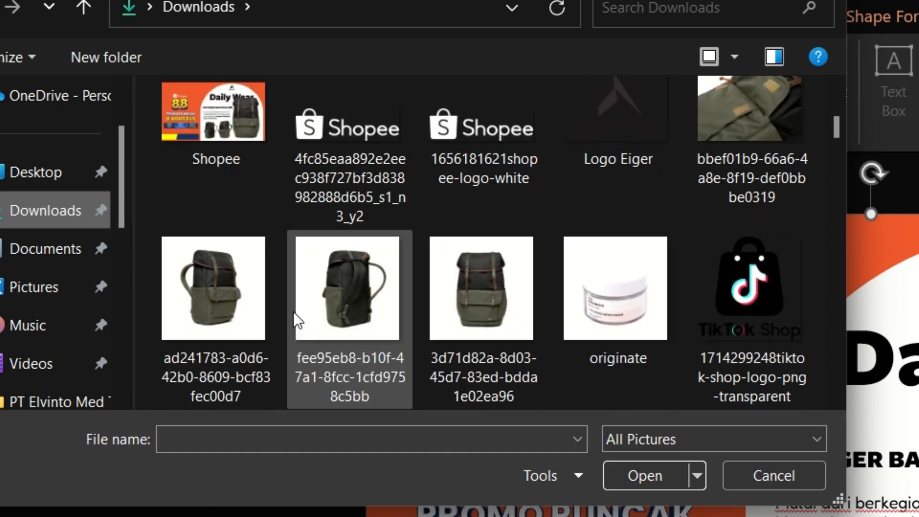
{"action": "double_click", "coordinate": [359, 141]}
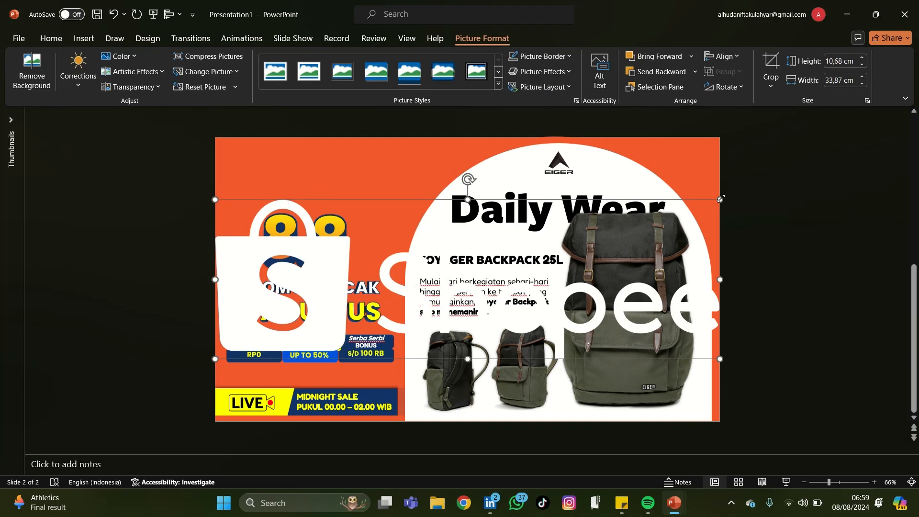
Shrink the Shopee logo and place it in the poster's upper-left corner above the 8.8
{"action": "left_click_drag", "start_coordinate": [721, 199], "coordinate": [555, 280]}
{"action": "left_click_drag", "start_coordinate": [495, 295], "coordinate": [342, 202]}
{"action": "left_click_drag", "start_coordinate": [401, 215], "coordinate": [307, 186]}
{"action": "left_click_drag", "start_coordinate": [272, 176], "coordinate": [268, 161]}
{"action": "left_click", "coordinate": [185, 178]}
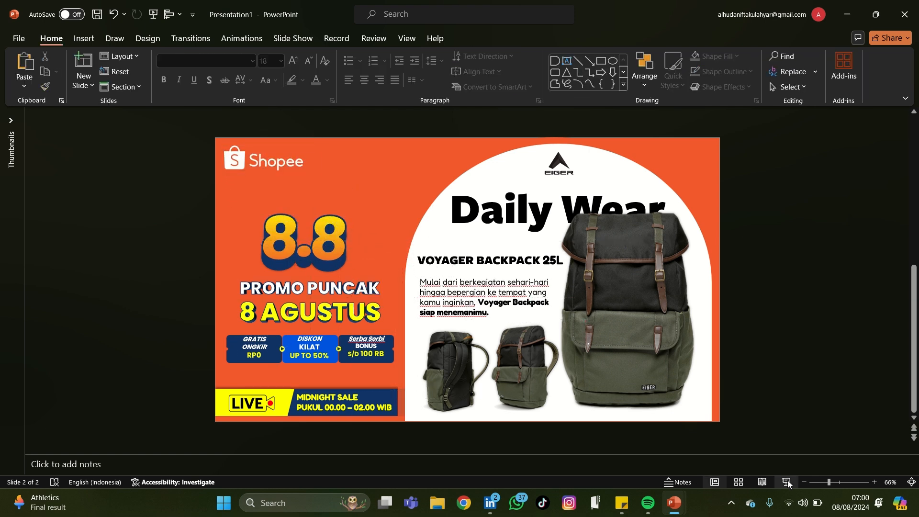